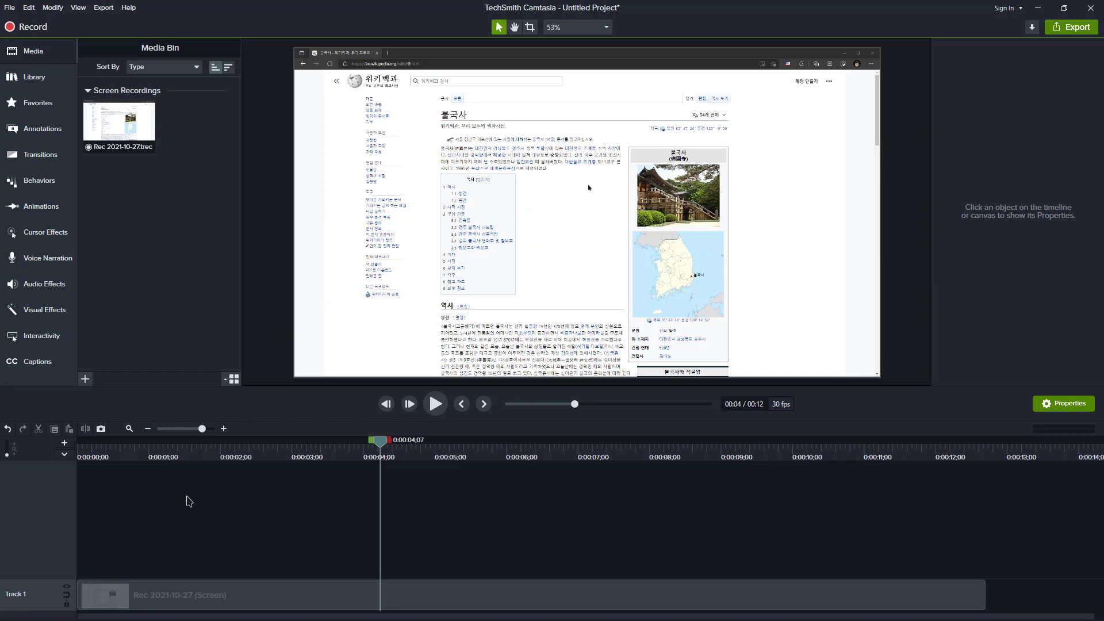
# Preview the screen recording from the beginning, stop partway, and return the playhead to the start
pyautogui.click(462, 404)
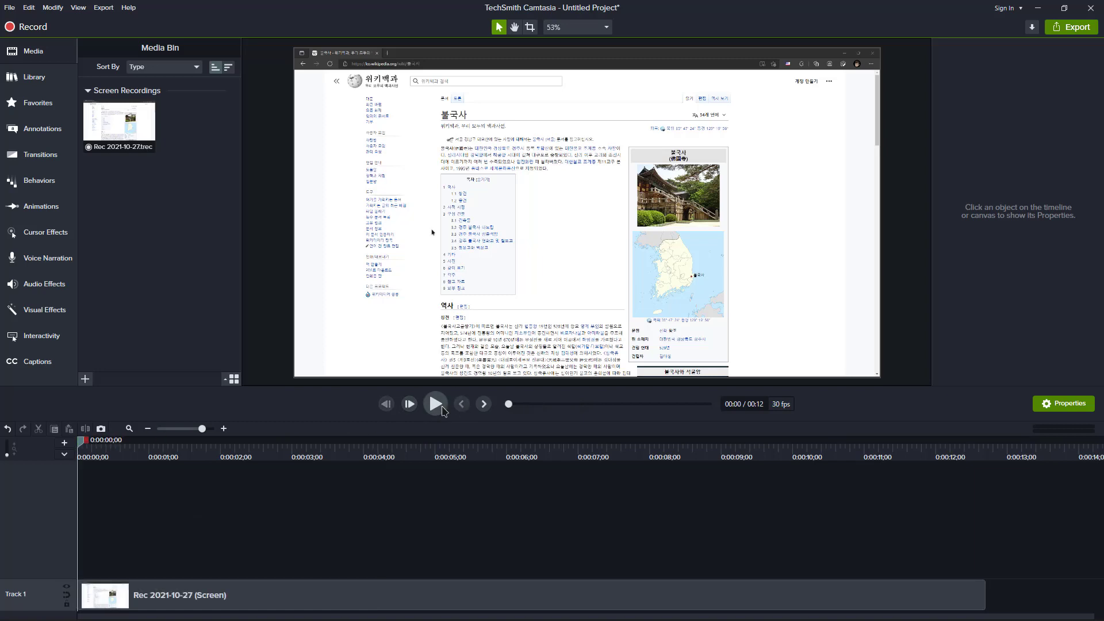
pyautogui.click(440, 407)
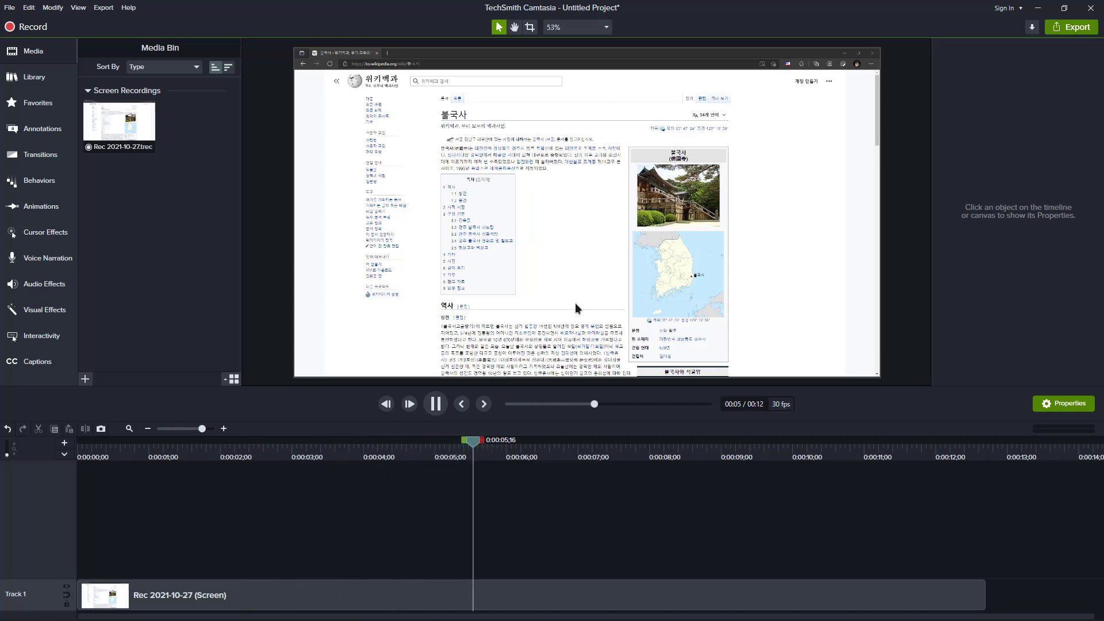
pyautogui.press('space')
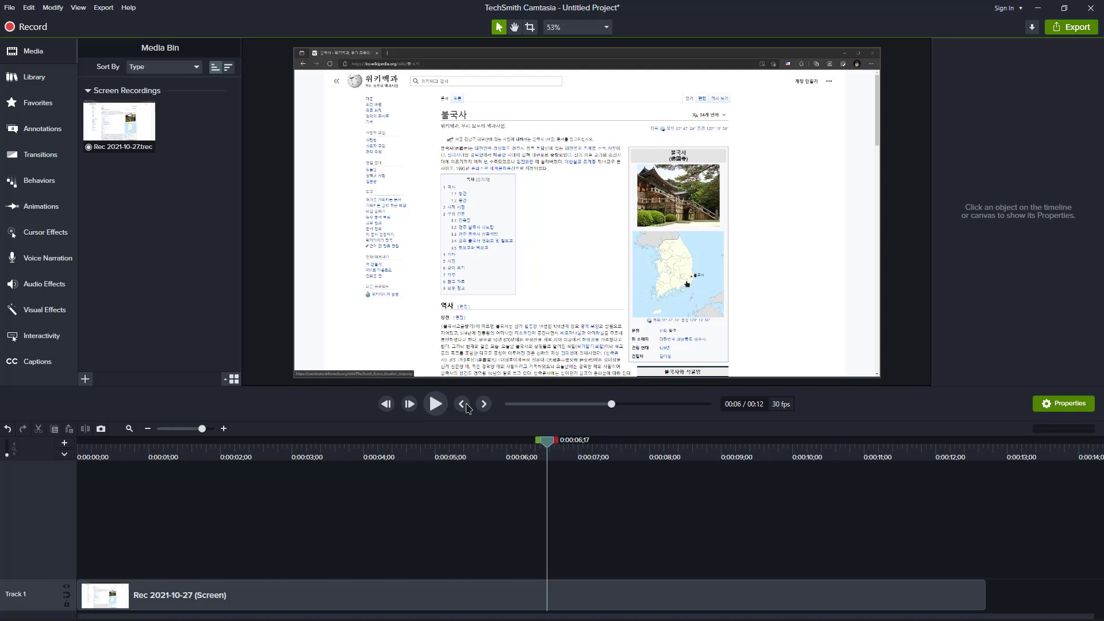
pyautogui.click(386, 404)
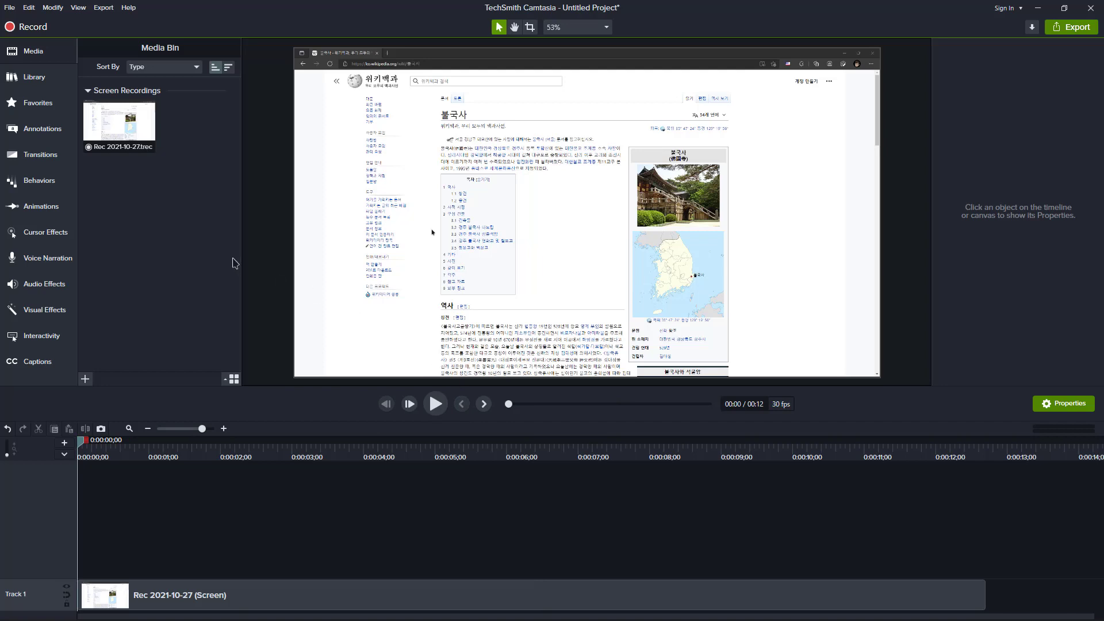
# Apply the Magnify cursor effect to the Rec 2021-10-27 clip on Track 1
pyautogui.click(49, 241)
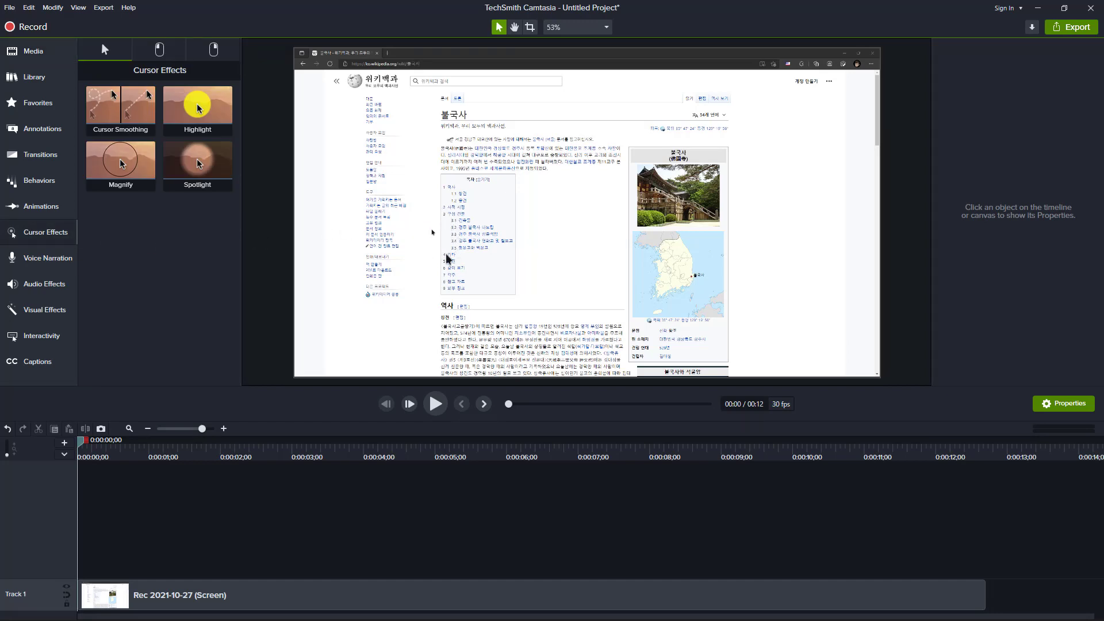
pyautogui.moveTo(345, 584); pyautogui.dragTo(280, 523)
pyautogui.moveTo(134, 174); pyautogui.dragTo(269, 591)
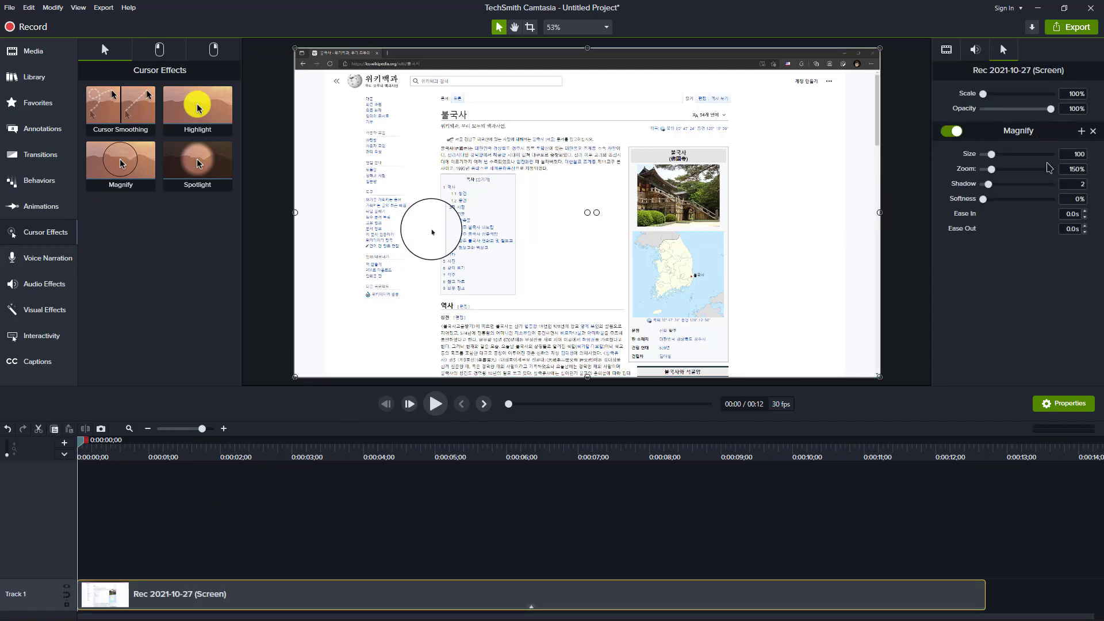
# Play the clip to preview the Magnify effect, and move the playhead back to 0:00:03;20
pyautogui.click(436, 411)
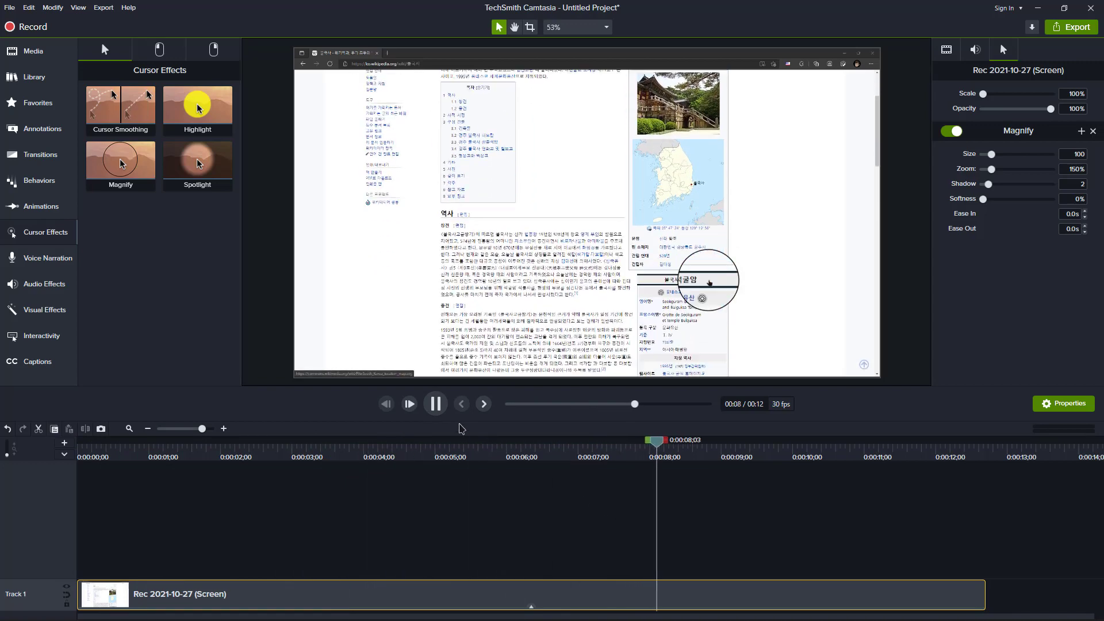
pyautogui.click(436, 403)
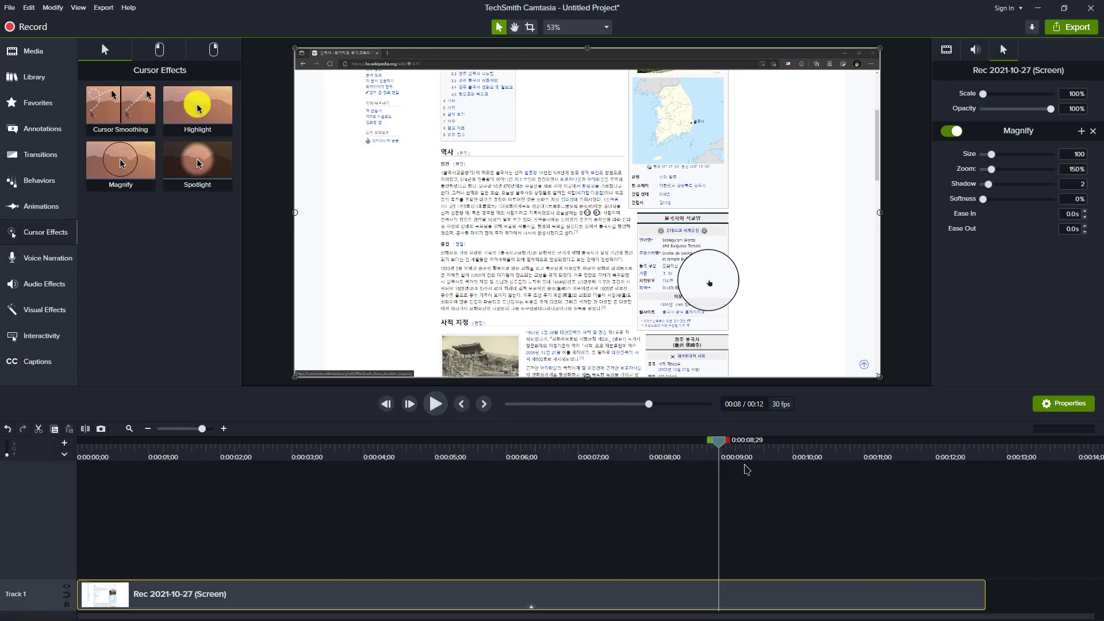
pyautogui.moveTo(719, 454); pyautogui.dragTo(339, 443)
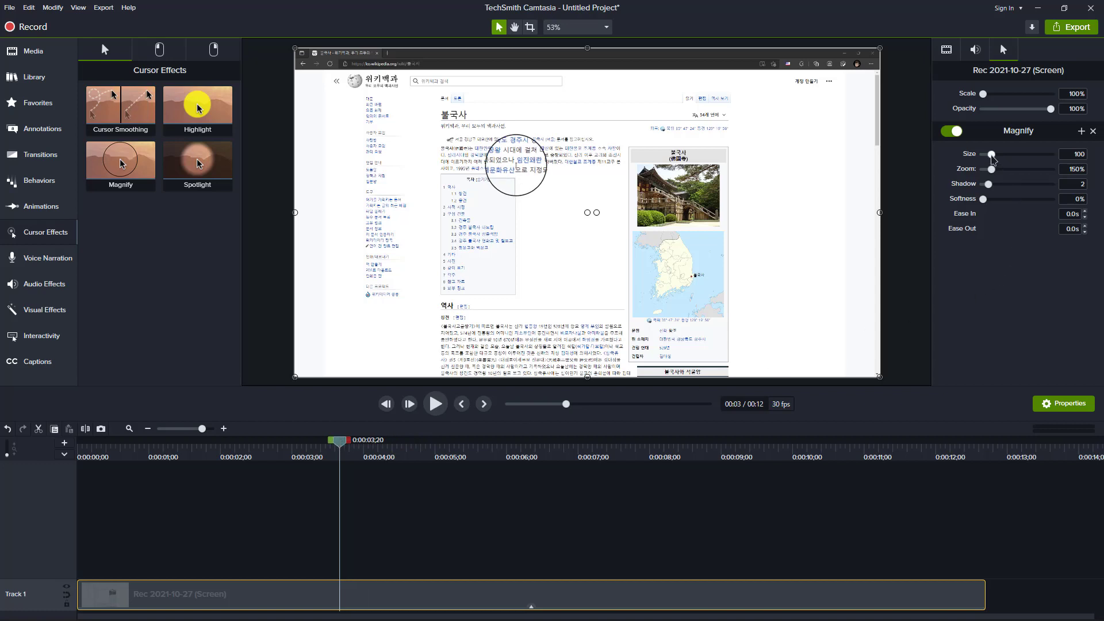
# Try larger Magnify sizes of 215 and 263, resetting the size between the two
pyautogui.moveTo(991, 154)
pyautogui.mouseDown()
pyautogui.moveTo(1015, 156)
pyautogui.moveTo(986, 155)
pyautogui.moveTo(1010, 156)
pyautogui.moveTo(1001, 155)
pyautogui.mouseUp()
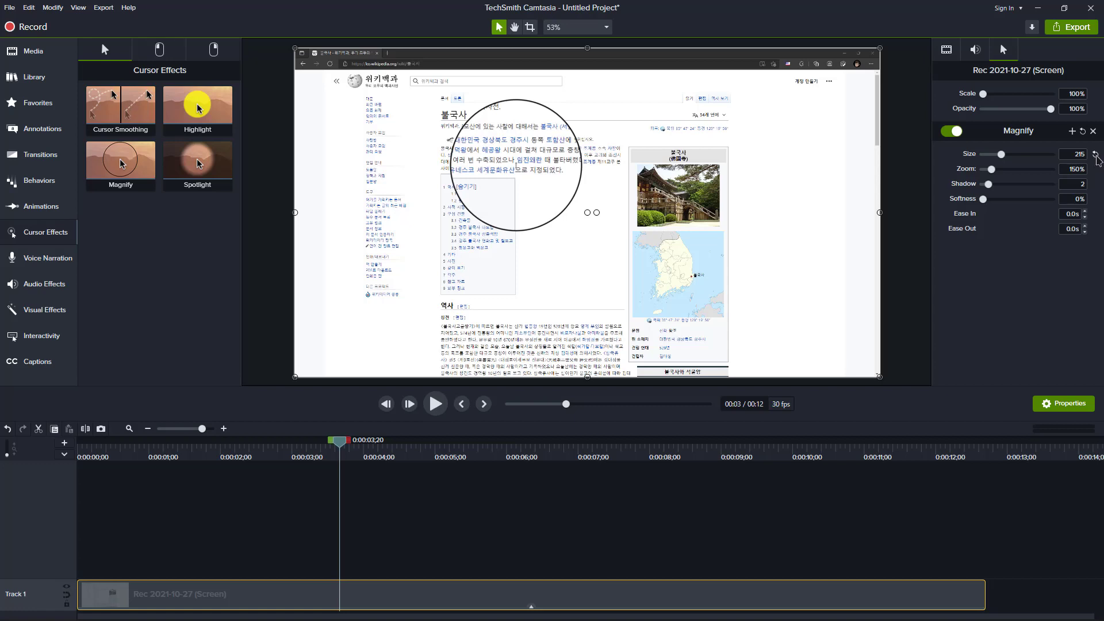
pyautogui.click(1096, 155)
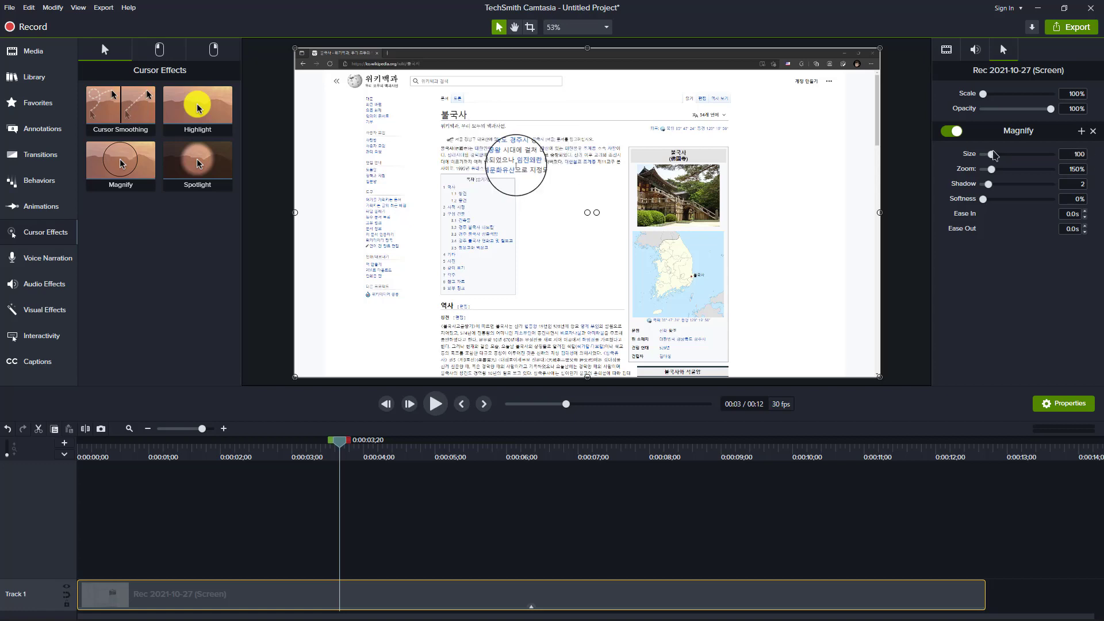
pyautogui.moveTo(994, 158)
pyautogui.mouseDown()
pyautogui.moveTo(1027, 159)
pyautogui.moveTo(1010, 161)
pyautogui.mouseUp()
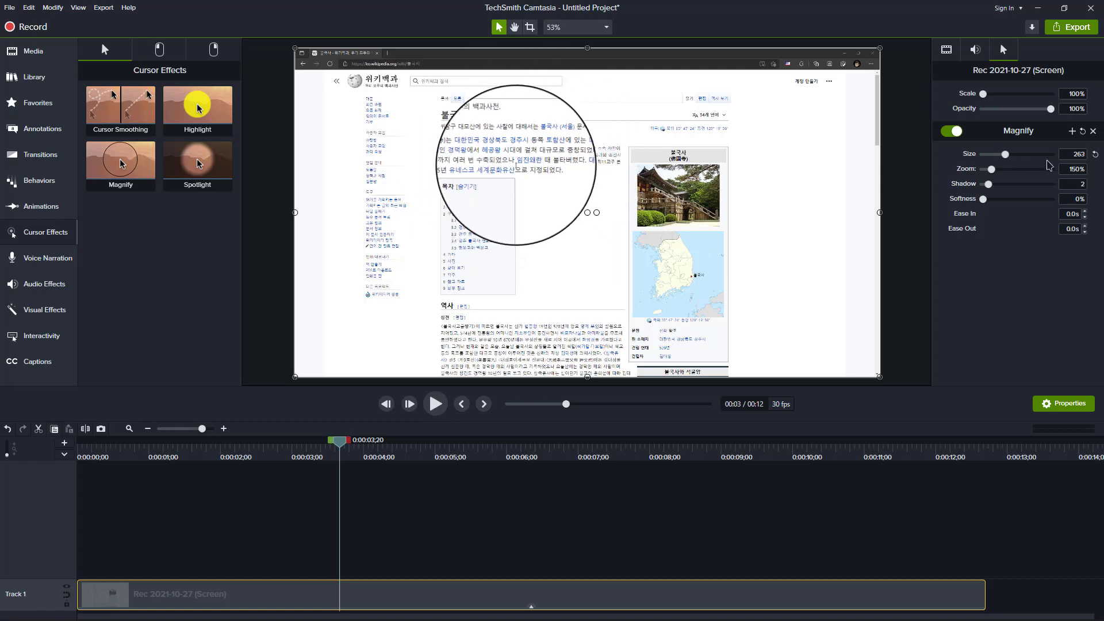
# Fine-tune the Magnify size in small increments, ending at 253
pyautogui.moveTo(1081, 156)
pyautogui.mouseDown()
pyautogui.moveTo(1022, 162)
pyautogui.moveTo(1077, 156)
pyautogui.mouseUp()
pyautogui.click(1077, 156)
pyautogui.write('269')
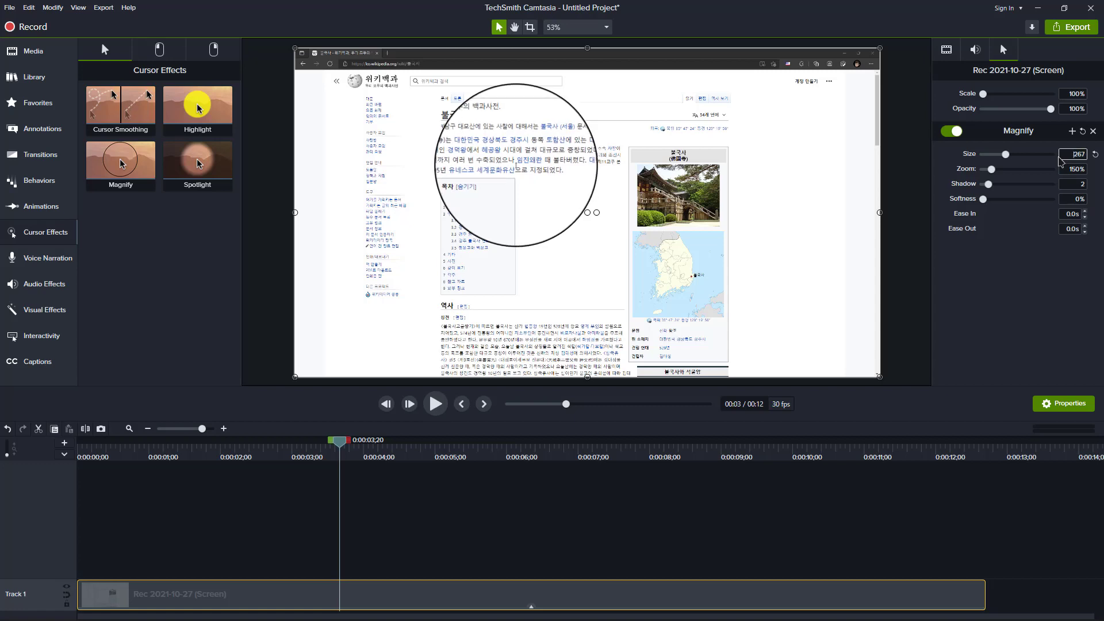
pyautogui.press('BackSpace')
pyautogui.write('4')
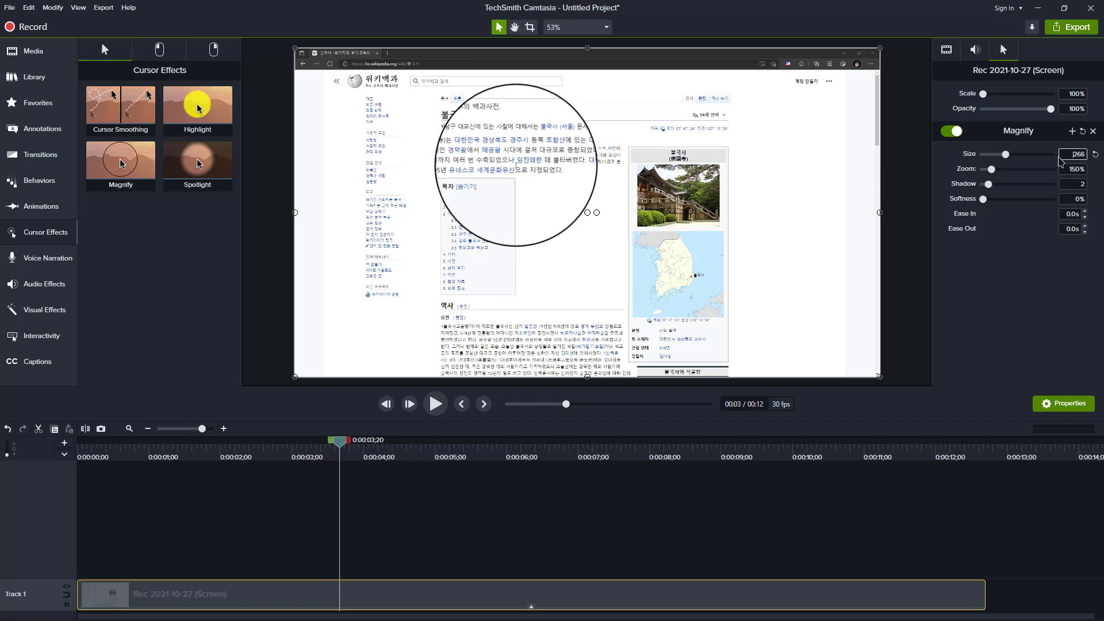
pyautogui.press('BackSpace')
pyautogui.press('BackSpace')
pyautogui.write('57')
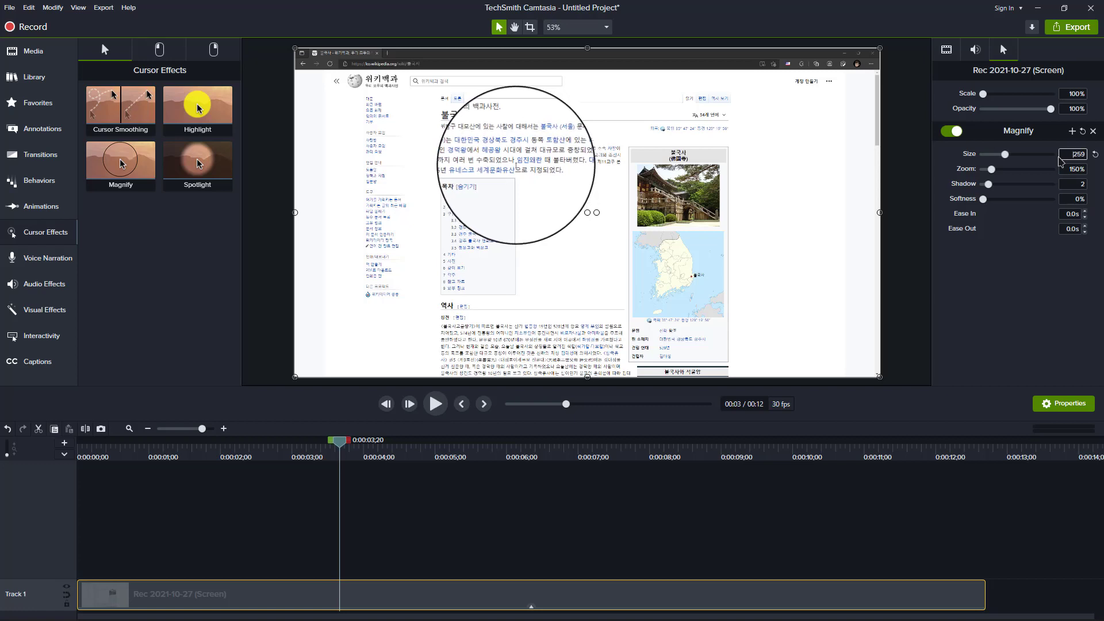
pyautogui.press('BackSpace')
pyautogui.write('3')
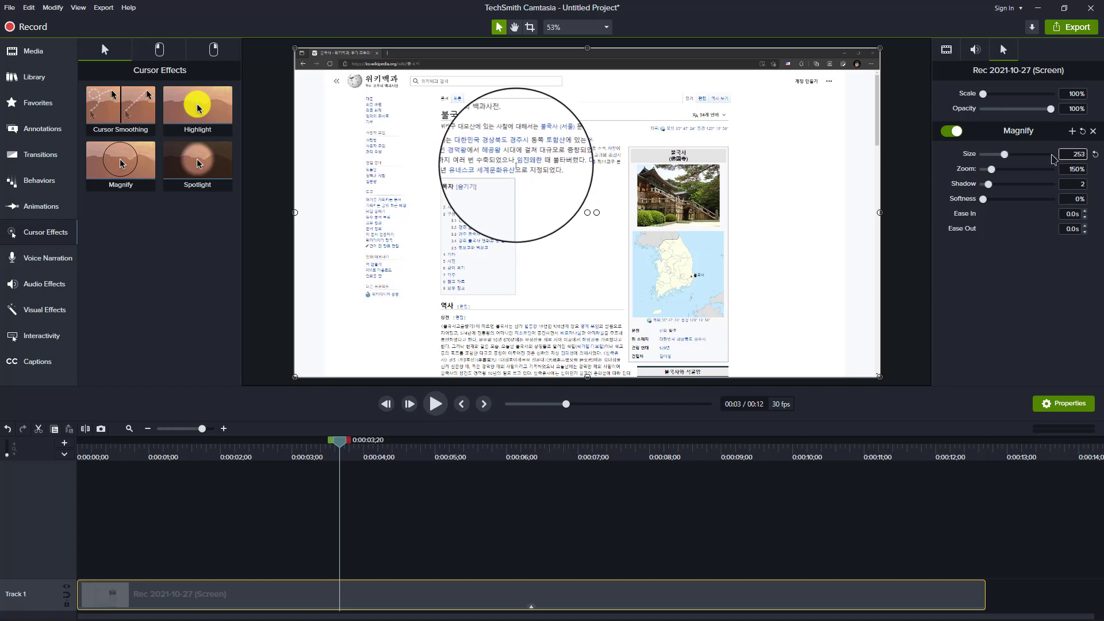
# Reduce the Magnify size to 206, and set it back to 100
pyautogui.moveTo(1007, 161)
pyautogui.mouseDown()
pyautogui.moveTo(1021, 162)
pyautogui.moveTo(1003, 164)
pyautogui.mouseUp()
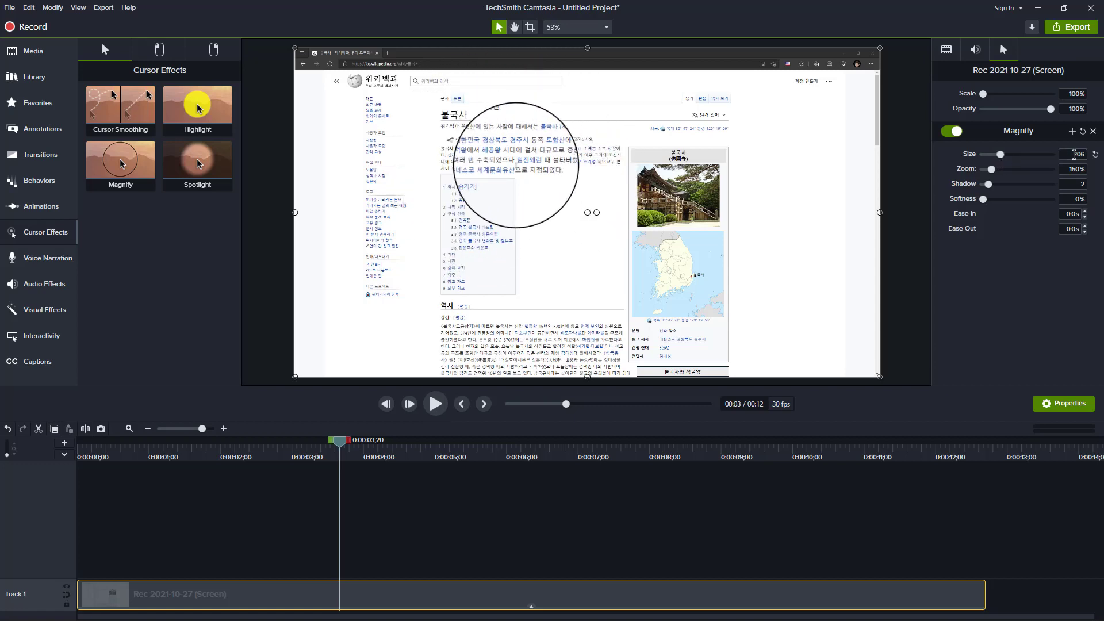
pyautogui.doubleClick(1075, 154)
pyautogui.write('100')
pyautogui.press('Return')
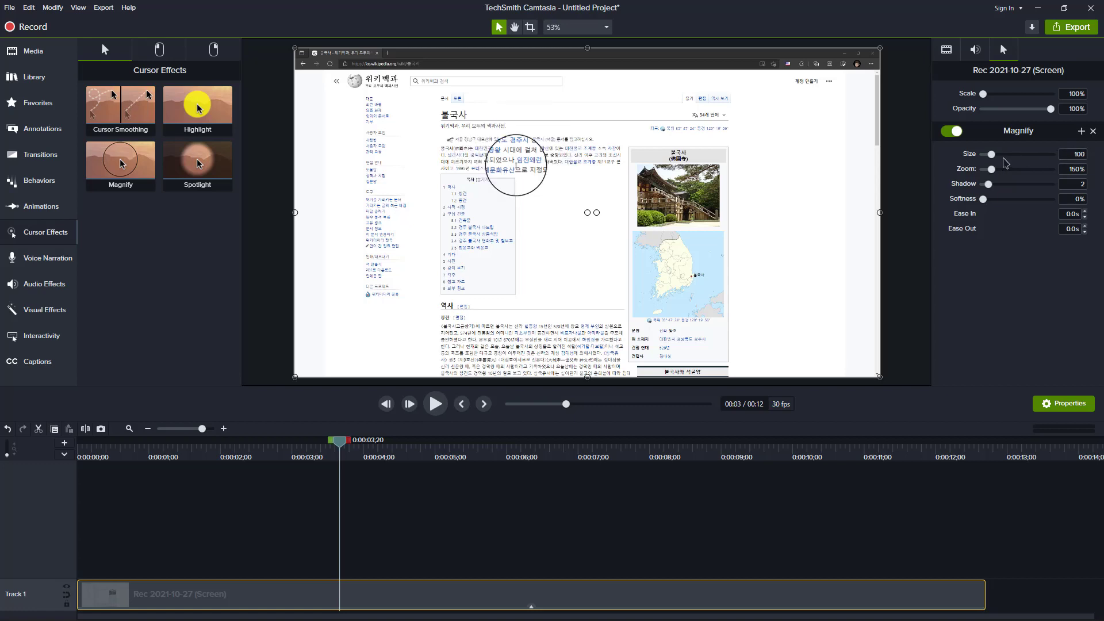
# Set the Magnify size to 251 and try its zoom at the extremes of 500% and 100%
pyautogui.moveTo(1001, 163); pyautogui.dragTo(1005, 156)
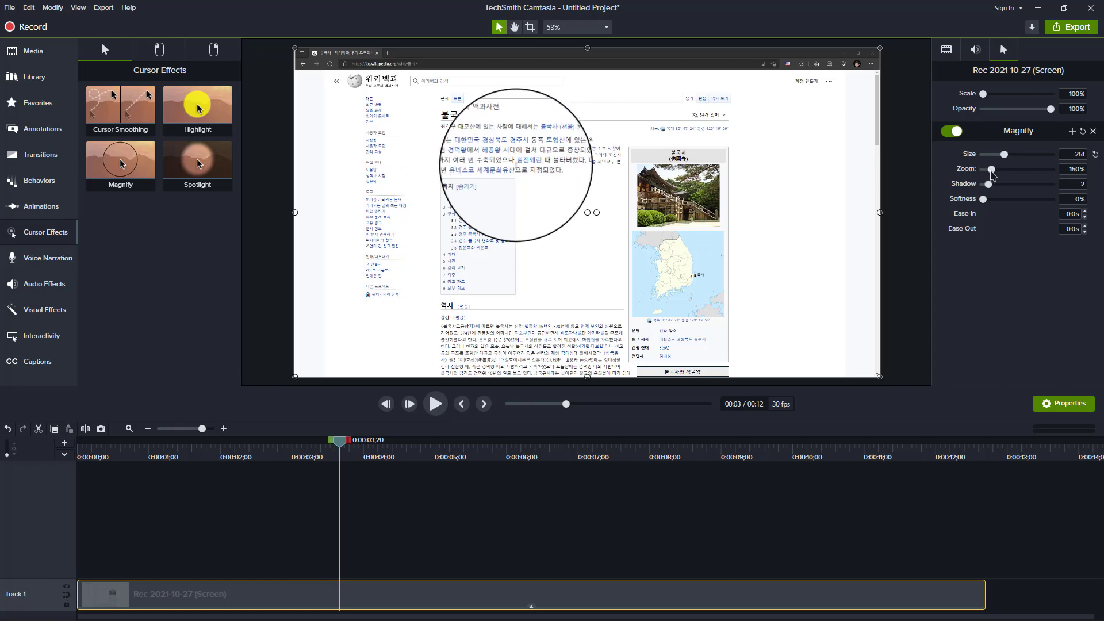
pyautogui.moveTo(991, 169); pyautogui.dragTo(1060, 172)
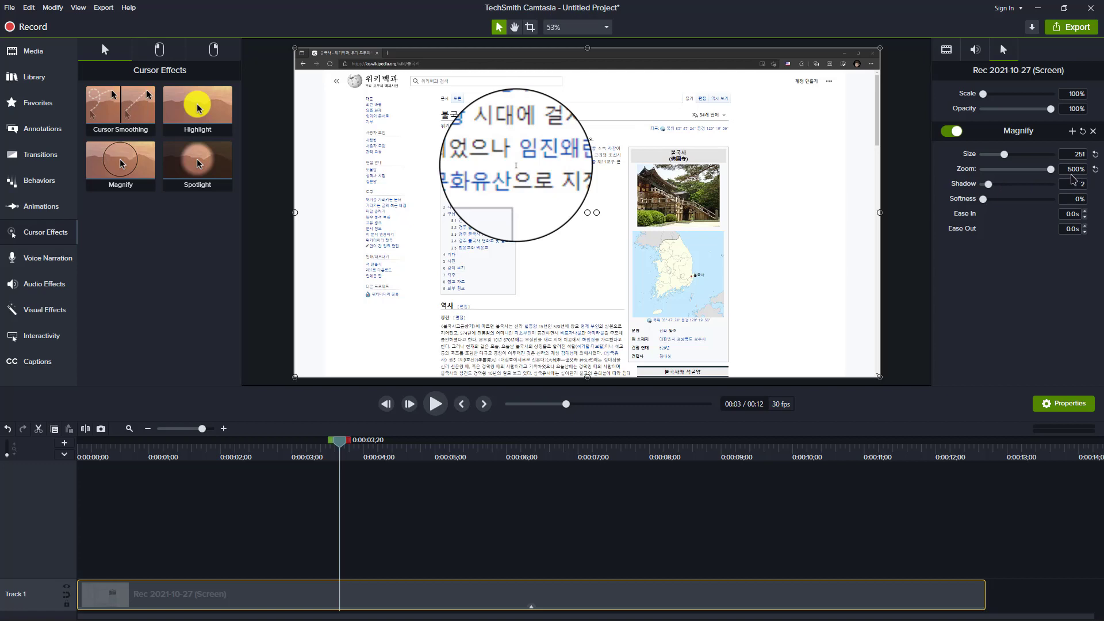
pyautogui.moveTo(1052, 169); pyautogui.dragTo(979, 173)
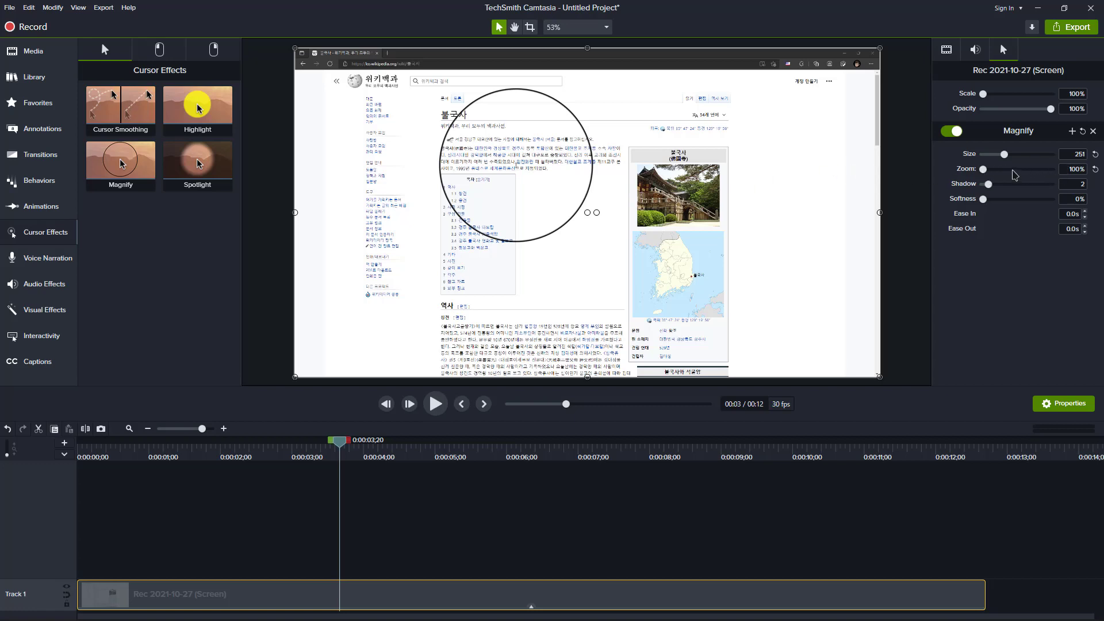
# Set the Magnify zoom to 150%, and raise it to 235%
pyautogui.click(1084, 169)
pyautogui.write('150')
pyautogui.press('Return')
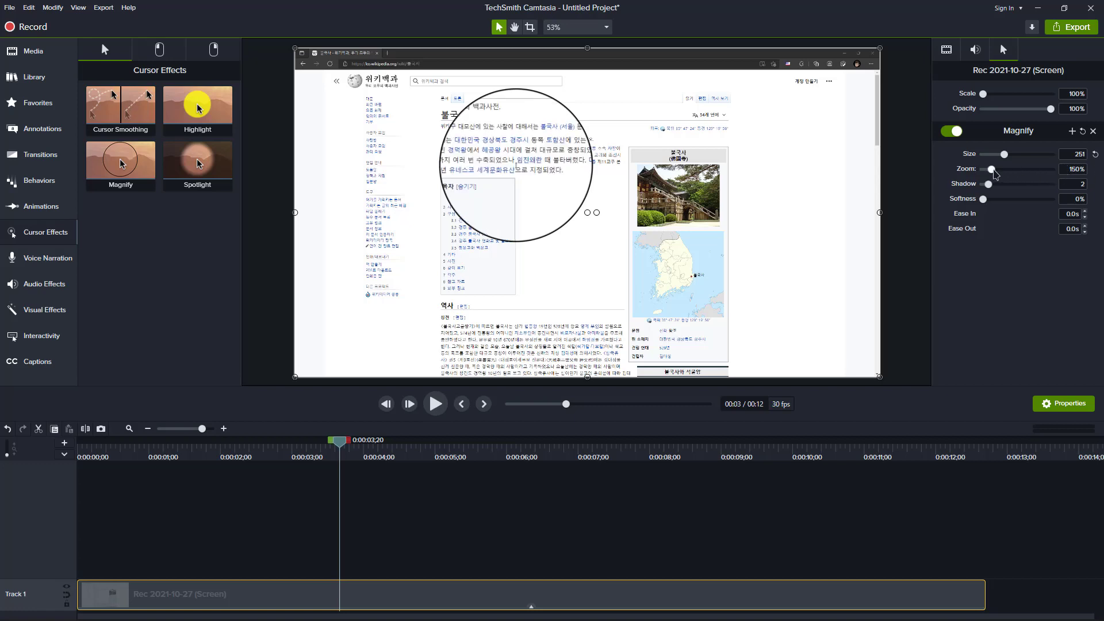
pyautogui.moveTo(992, 169); pyautogui.dragTo(1009, 173)
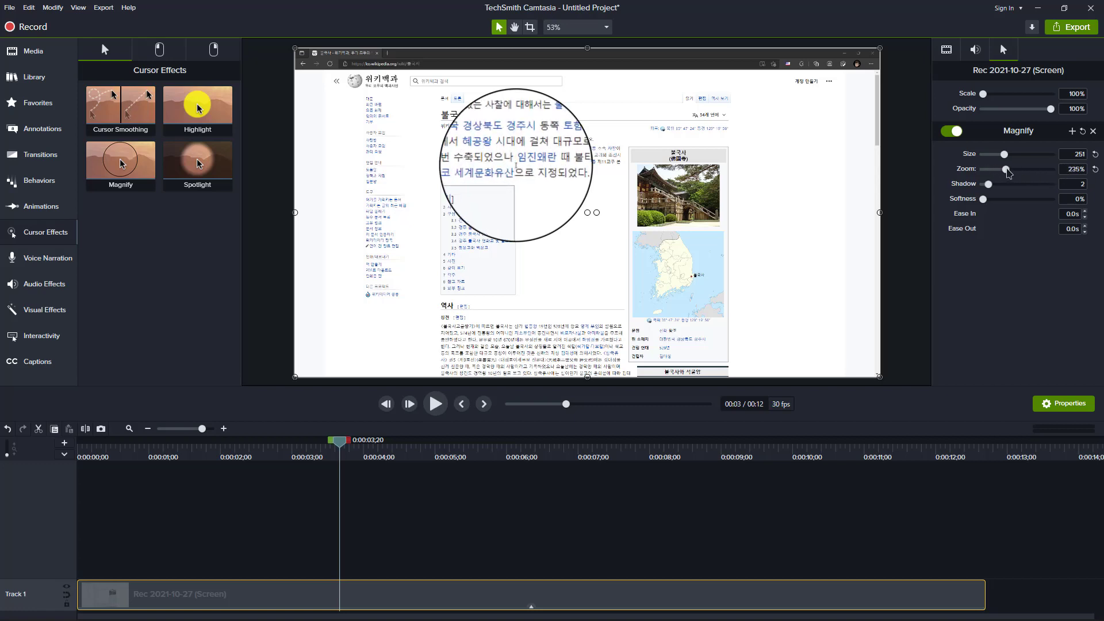
pyautogui.doubleClick(1067, 172)
# Try Magnify shadow values of 25 and 20, and reset the shadow to 2
pyautogui.click(990, 186)
pyautogui.moveTo(990, 190); pyautogui.dragTo(1060, 198)
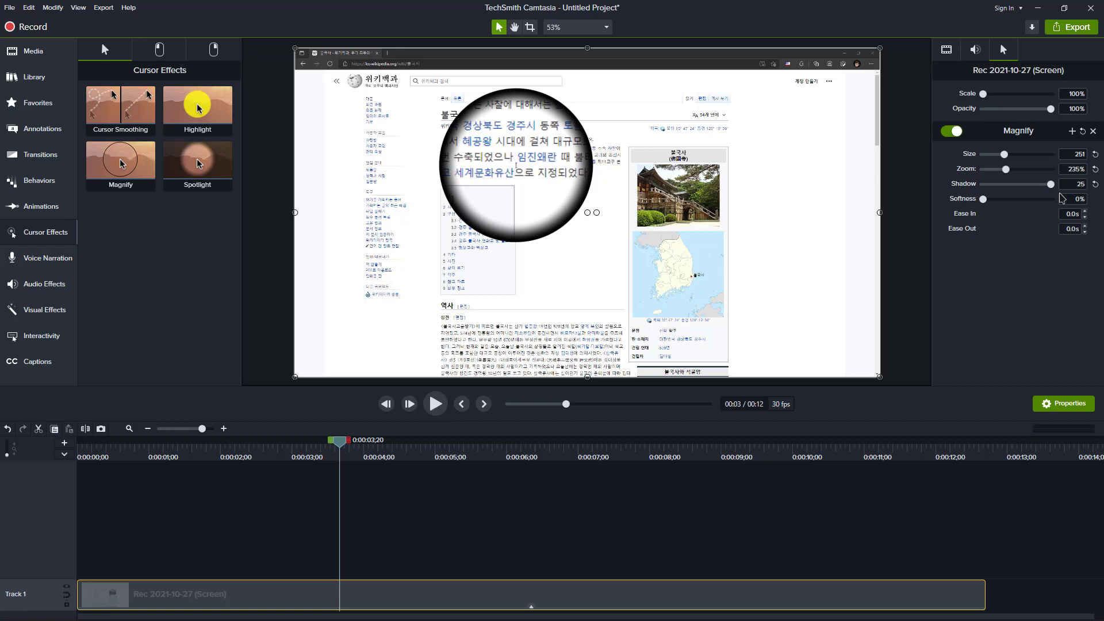
pyautogui.press('BackSpace')
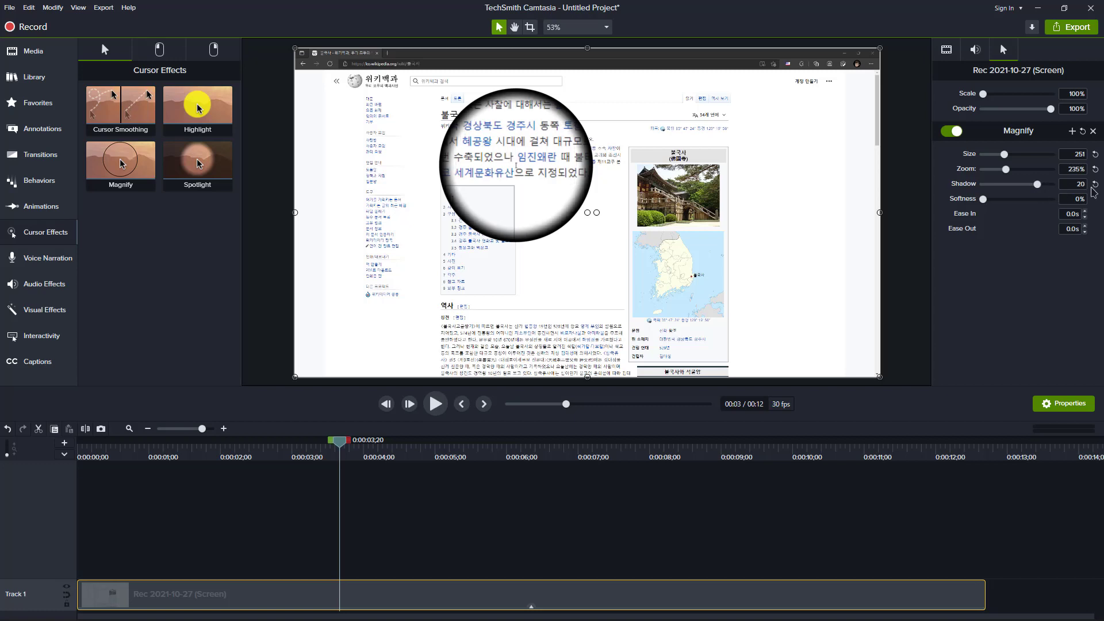
pyautogui.press('Return')
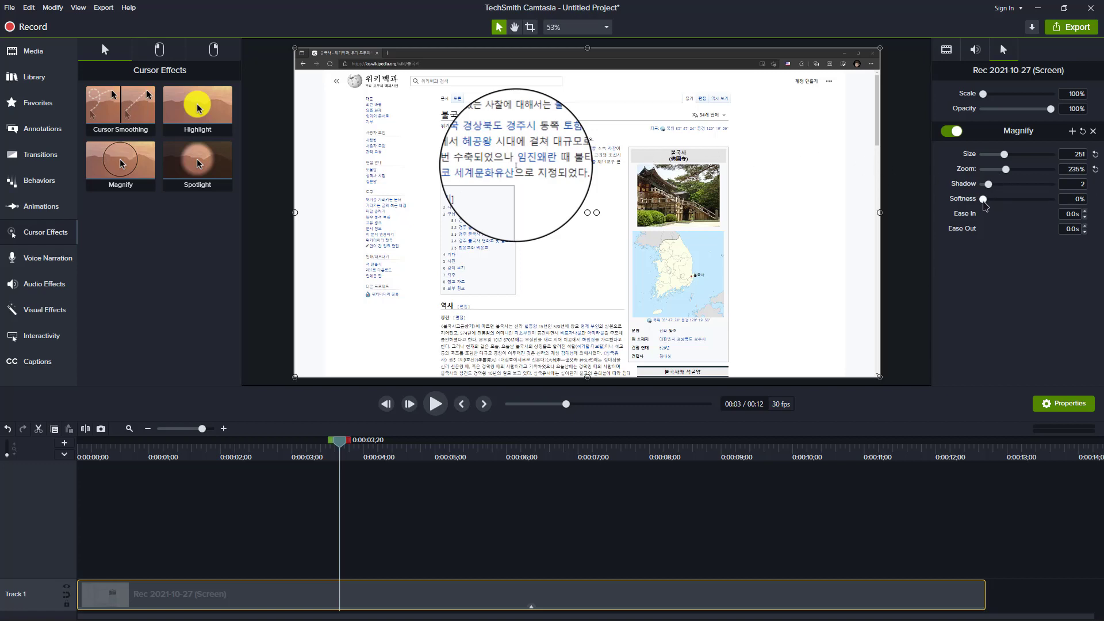
# Try Magnify softness at 70% and 0%, and settle on softness 7% with shadow 0
pyautogui.moveTo(983, 199); pyautogui.dragTo(1032, 205)
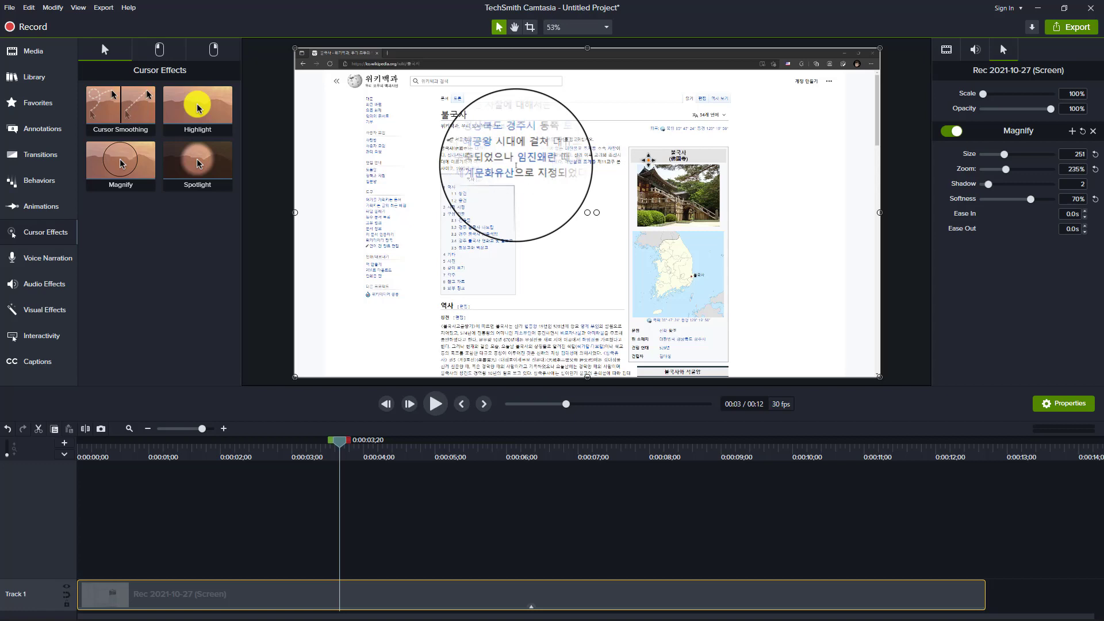
pyautogui.moveTo(1029, 203); pyautogui.dragTo(980, 202)
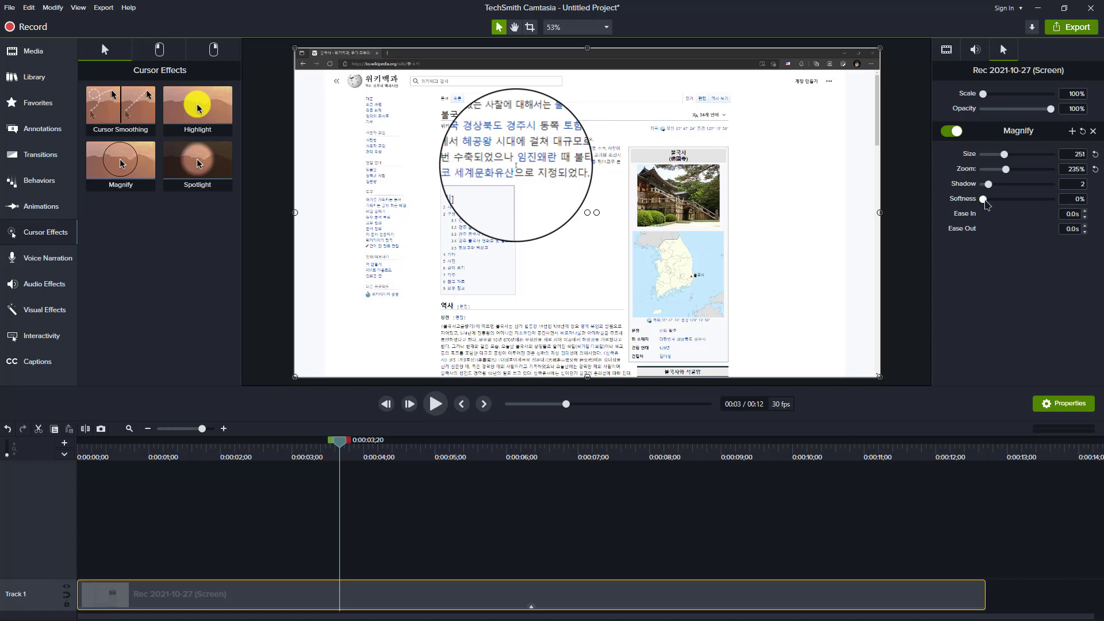
pyautogui.moveTo(988, 203)
pyautogui.mouseDown()
pyautogui.moveTo(1015, 203)
pyautogui.moveTo(993, 202)
pyautogui.moveTo(1003, 203)
pyautogui.moveTo(989, 190)
pyautogui.moveTo(1022, 204)
pyautogui.moveTo(991, 203)
pyautogui.mouseUp()
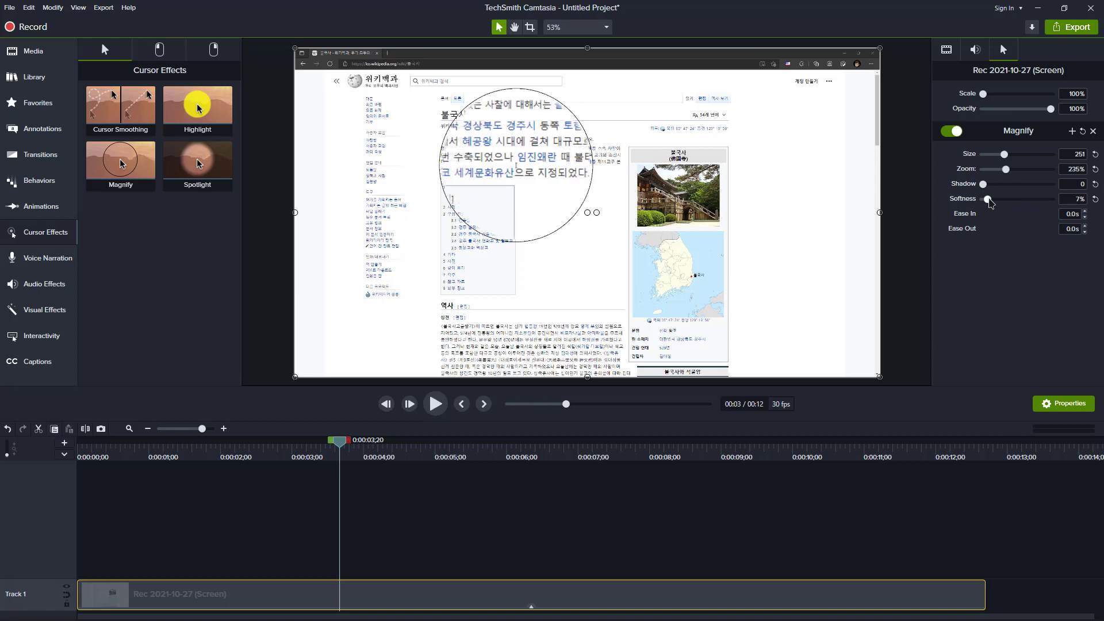
# Reset the Magnify shadow, zoom, size and softness to their default values
pyautogui.click(1096, 184)
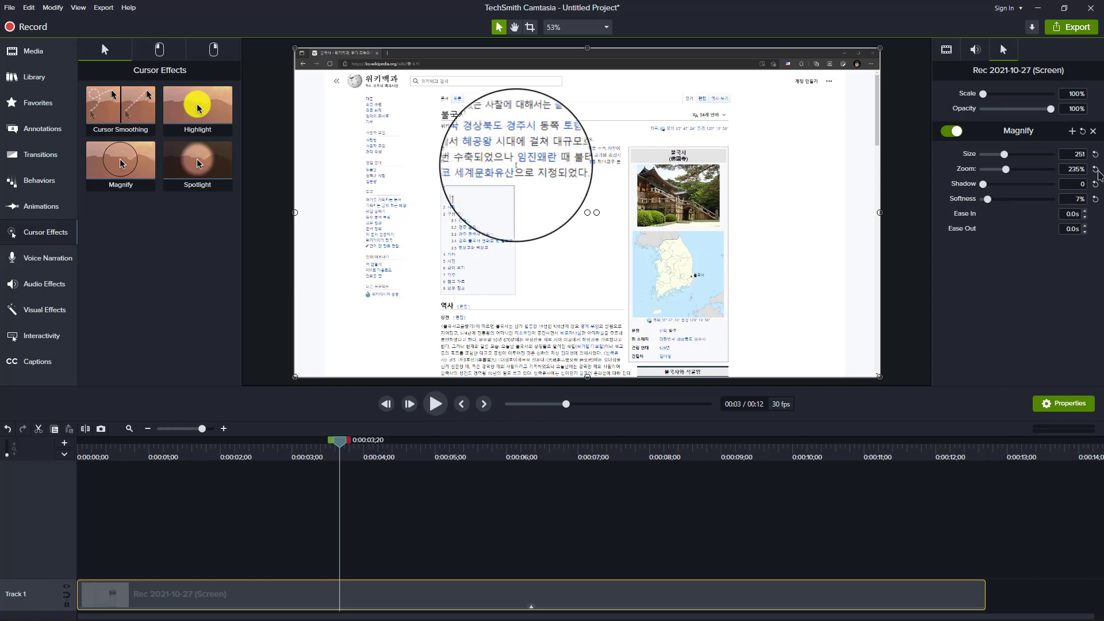
pyautogui.click(1095, 169)
pyautogui.click(1095, 154)
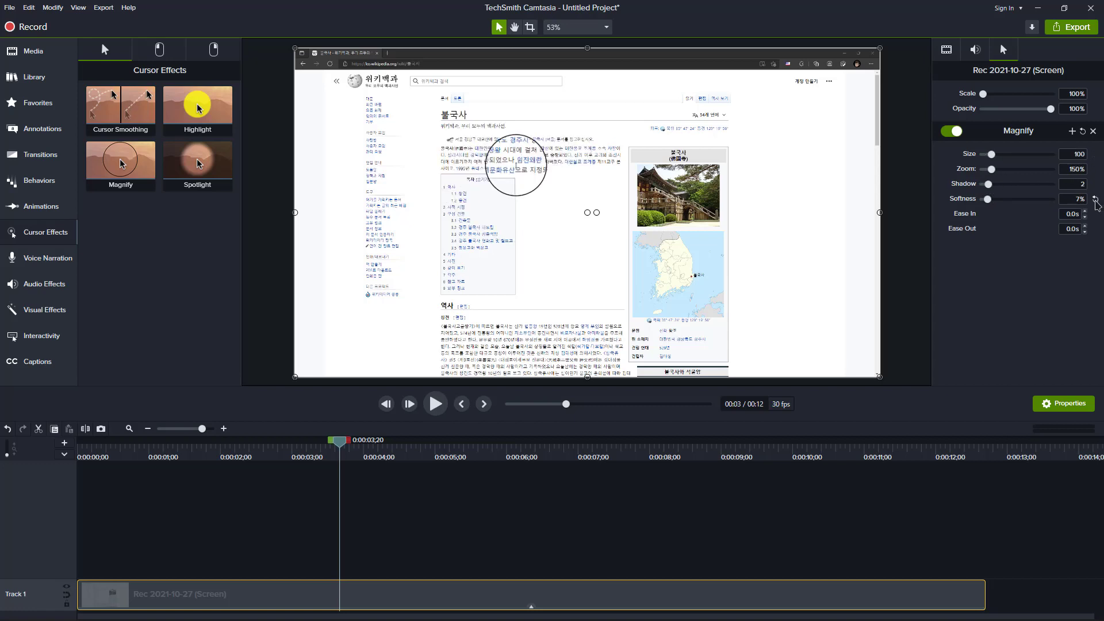
pyautogui.click(1096, 199)
# Preview the clip from the start, scrub near its end to examine the magnifier, and return to the beginning
pyautogui.click(461, 404)
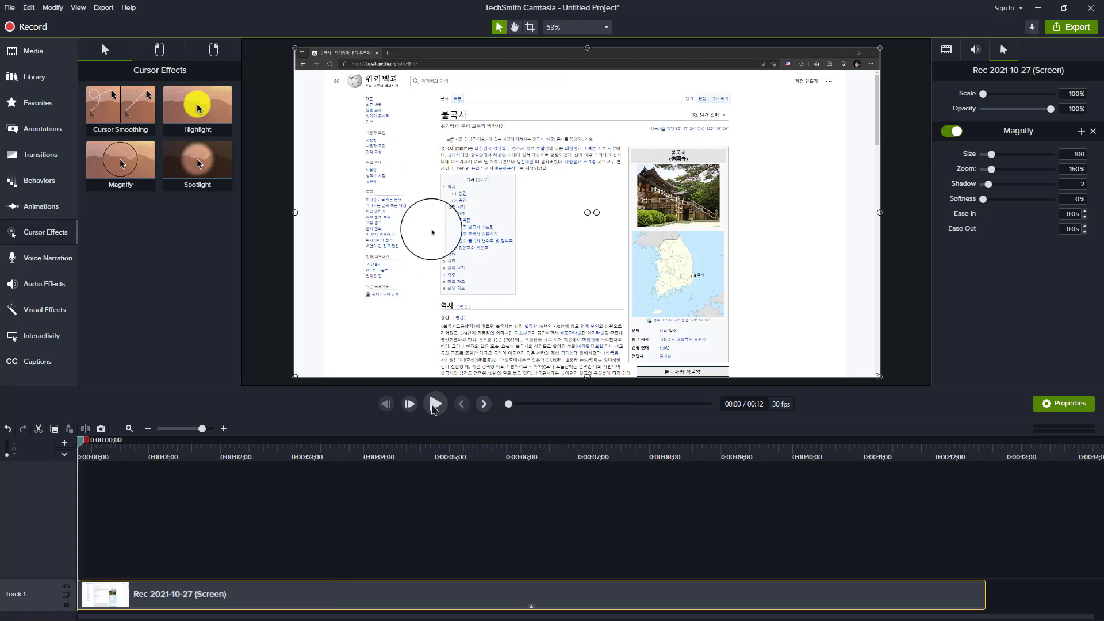
pyautogui.click(436, 405)
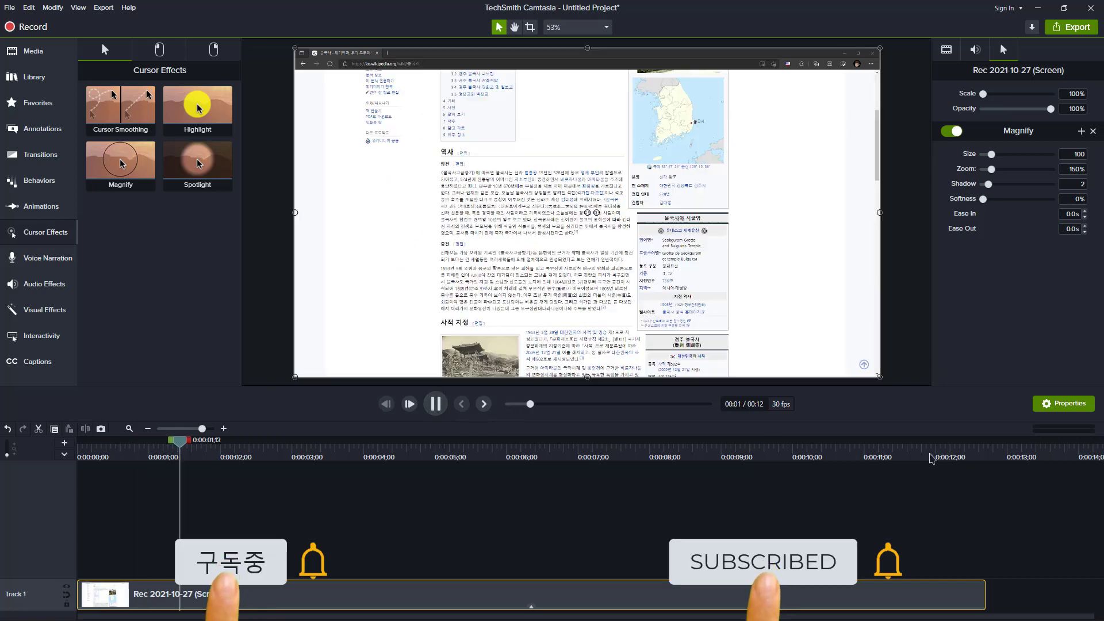
pyautogui.click(932, 458)
pyautogui.moveTo(932, 455); pyautogui.dragTo(881, 459)
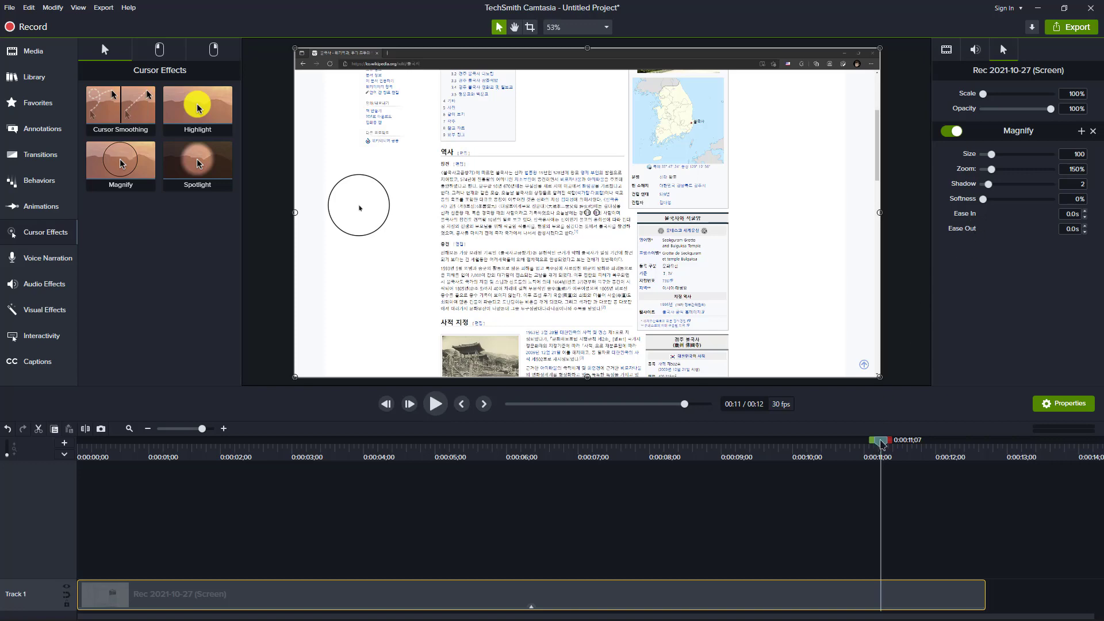
pyautogui.moveTo(882, 444); pyautogui.dragTo(81, 442)
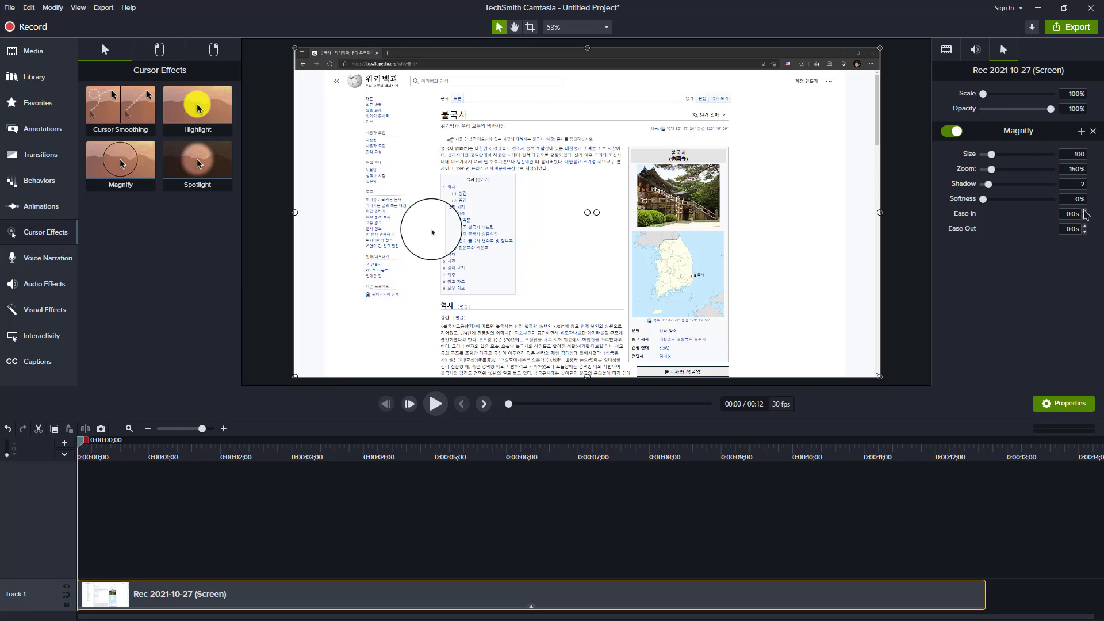
# Try a Magnify ease-in of 4.0 s and preview the clip from the start
pyautogui.click(1085, 211)
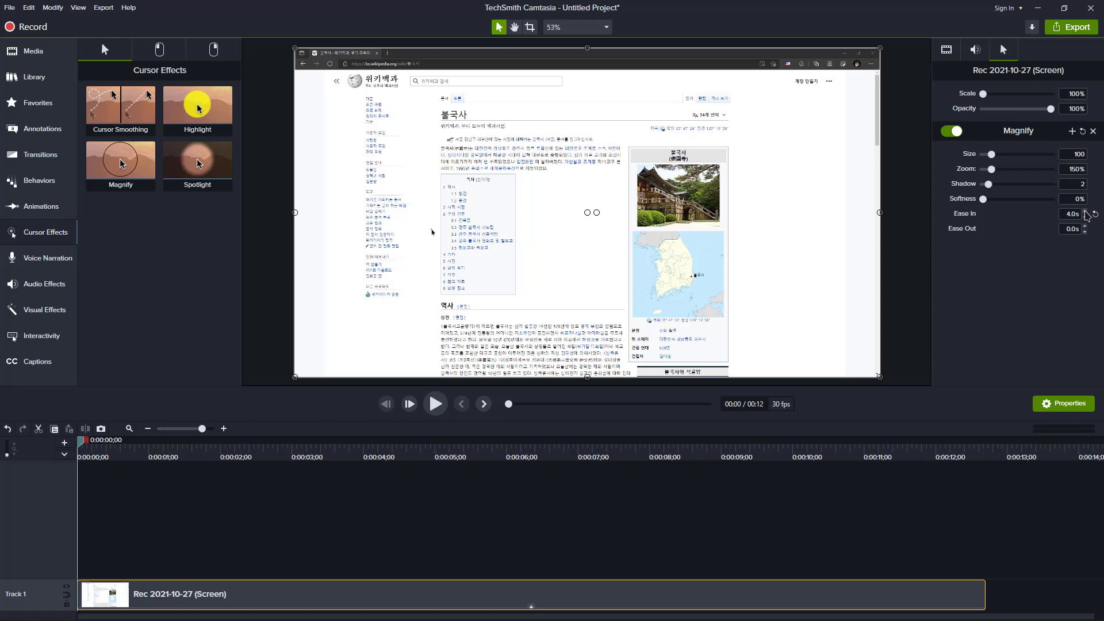
pyautogui.click(435, 404)
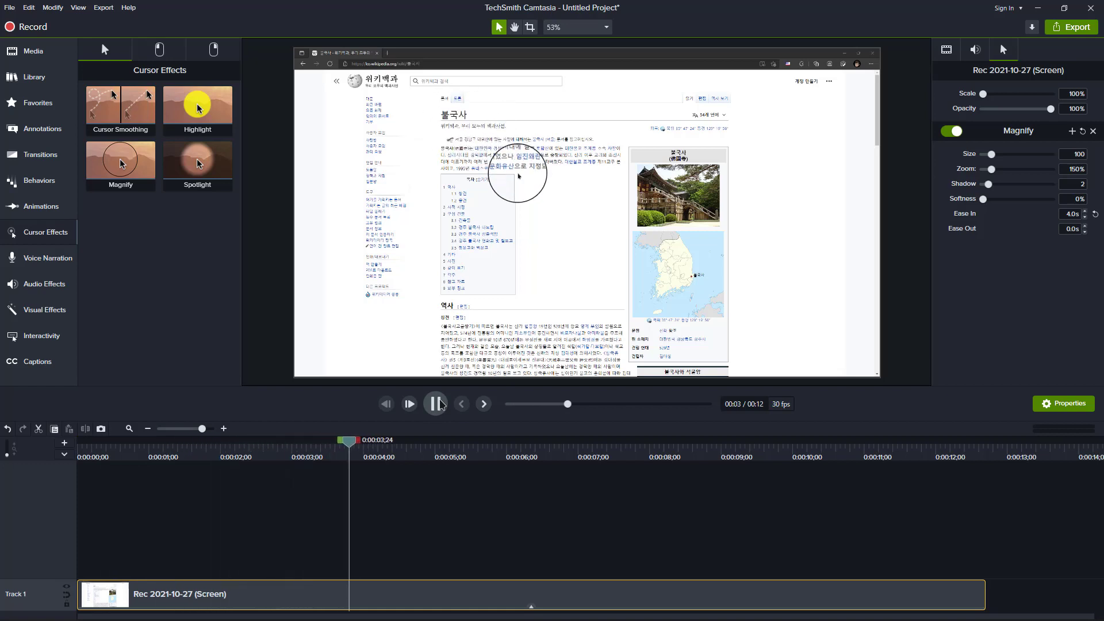
pyautogui.click(440, 404)
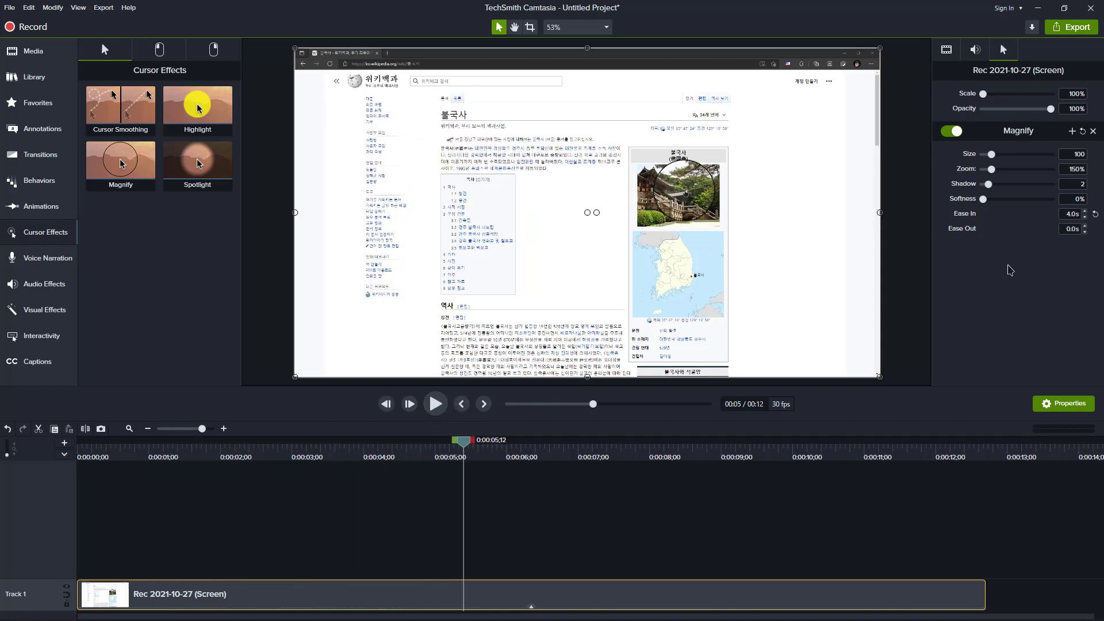
# Try a Magnify ease-in of 2.0 s and preview the clip again from the start
pyautogui.click(1068, 214)
pyautogui.press('Return')
pyautogui.click(461, 404)
pyautogui.click(436, 405)
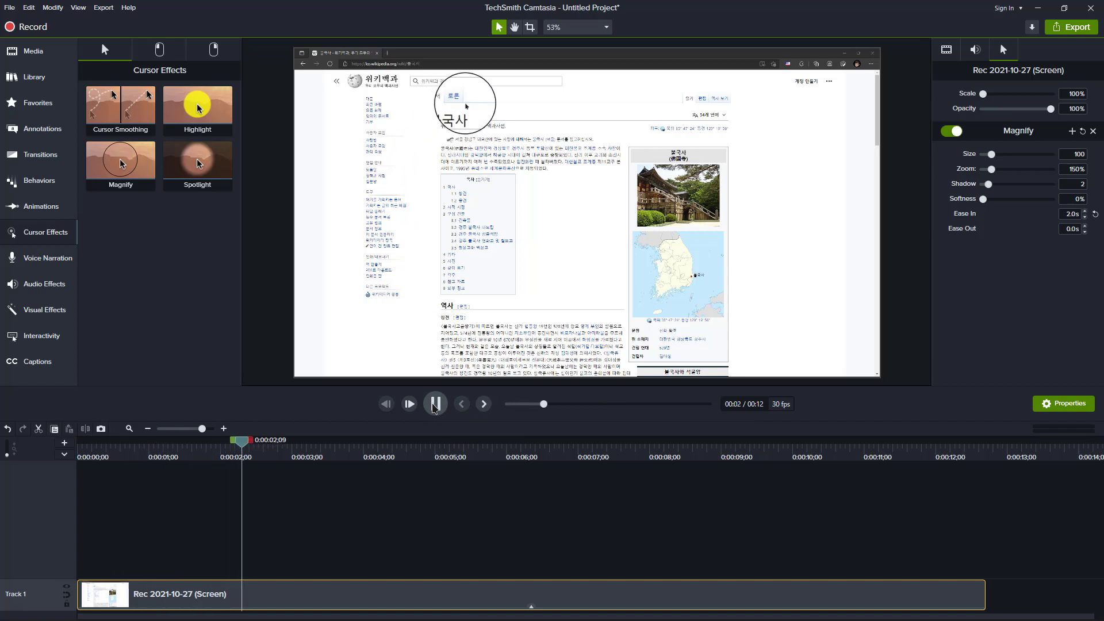
pyautogui.click(435, 405)
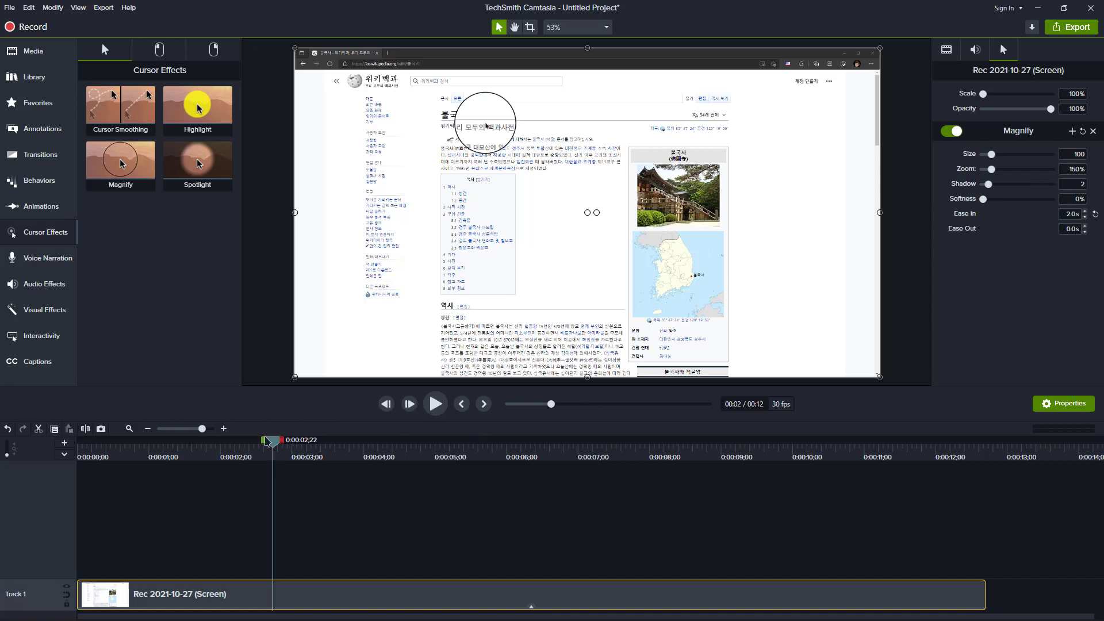
# Try a Magnify ease-out of 2.0 s, and reset both the ease-in and ease-out to their defaults
pyautogui.moveTo(275, 444); pyautogui.dragTo(859, 475)
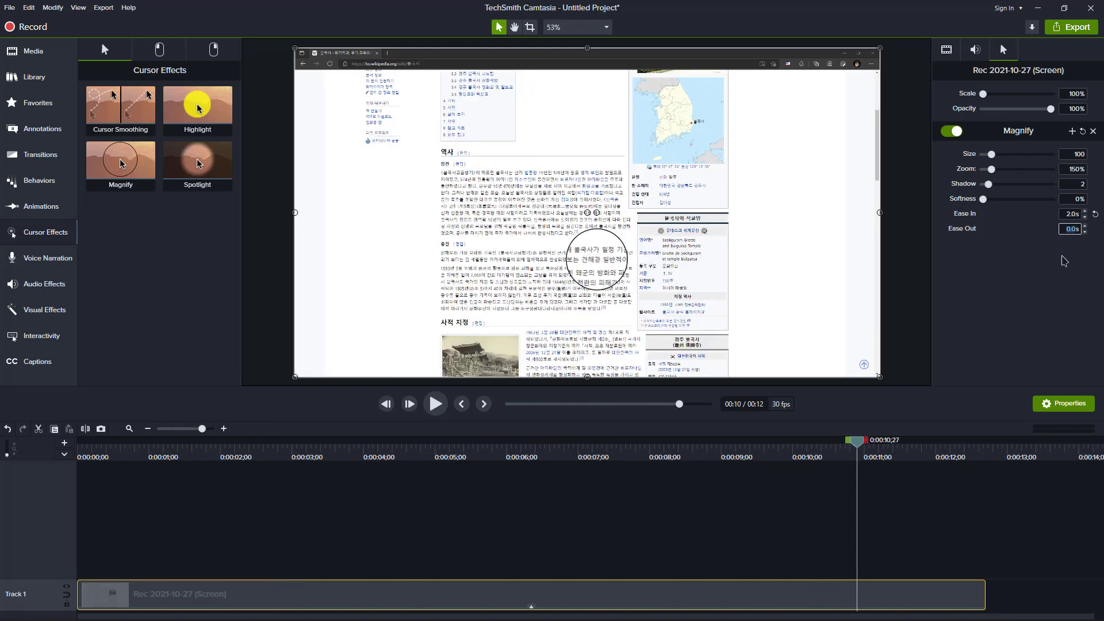
pyautogui.write('2')
pyautogui.press('Return')
pyautogui.moveTo(859, 449); pyautogui.dragTo(152, 449)
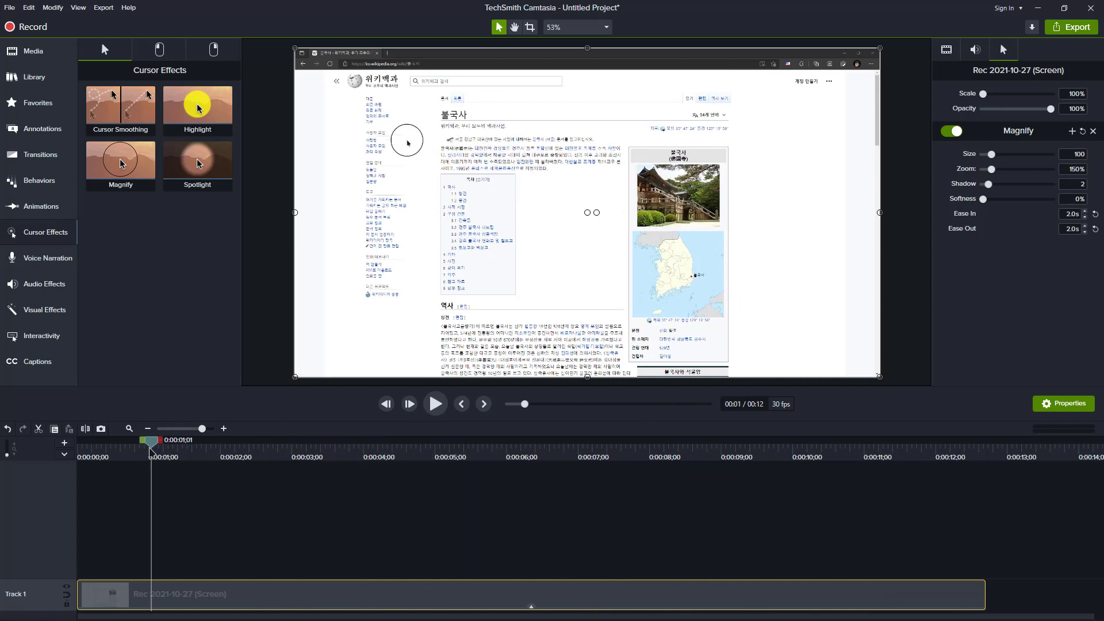
pyautogui.click(1095, 215)
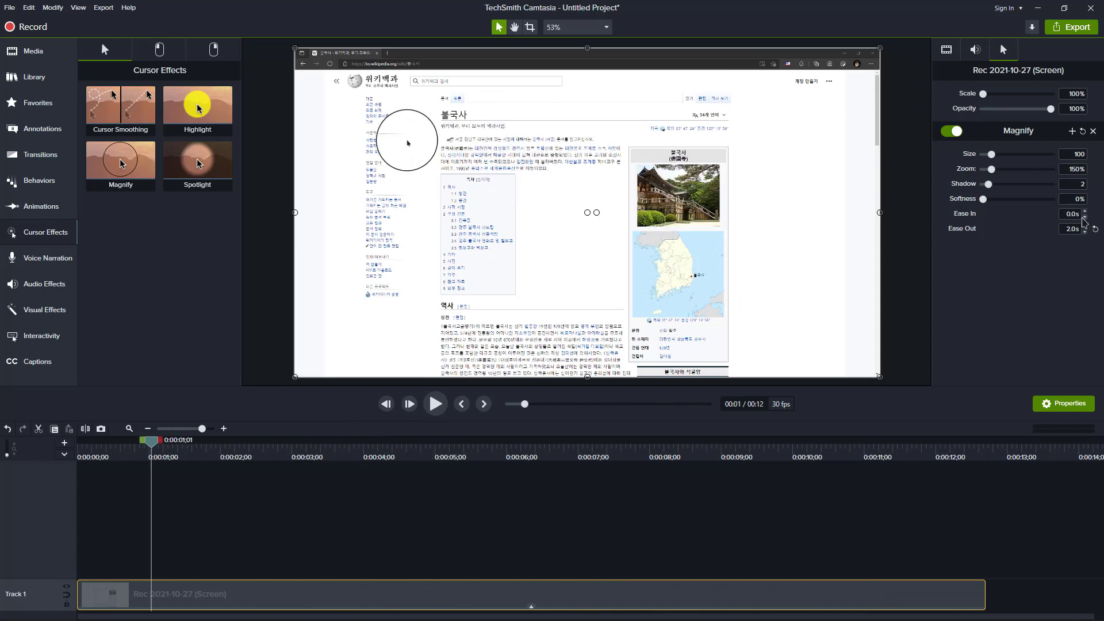
pyautogui.click(1095, 229)
# Split the screen recording clip at 0:00:01;09 on Track 1 and check both resulting segments
pyautogui.moveTo(155, 448); pyautogui.dragTo(155, 506)
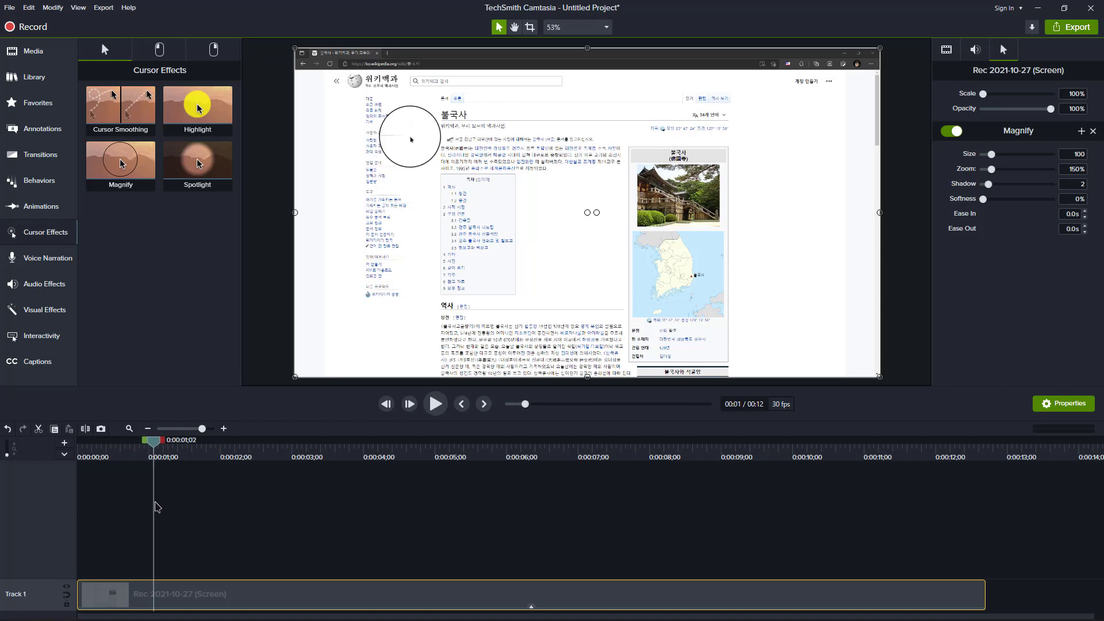
pyautogui.moveTo(158, 507)
pyautogui.mouseDown()
pyautogui.moveTo(266, 495)
pyautogui.moveTo(162, 510)
pyautogui.mouseUp()
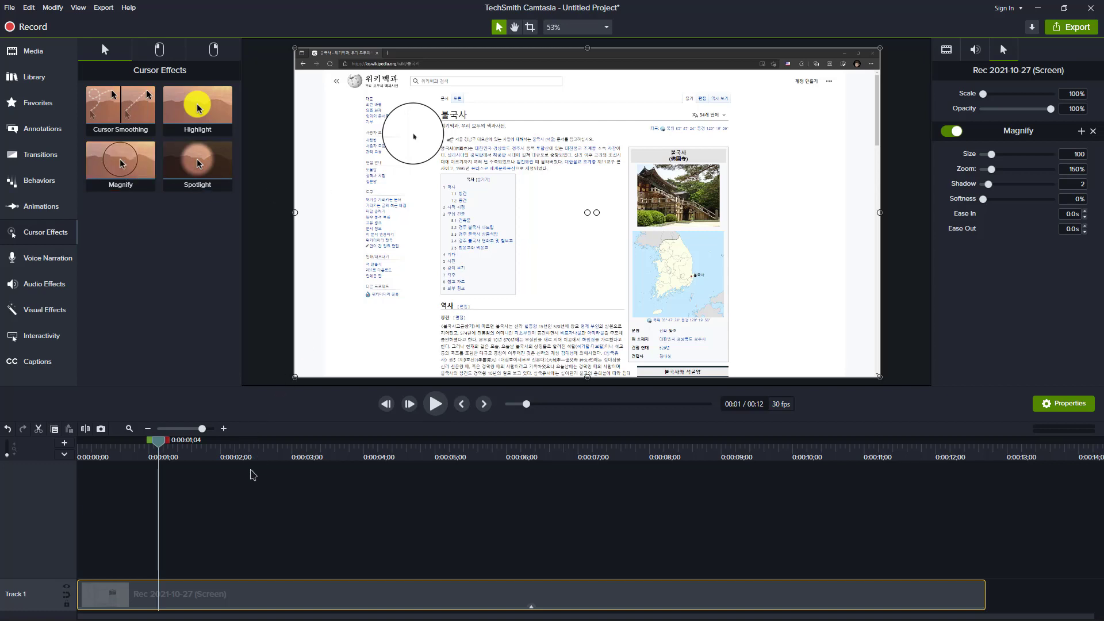
pyautogui.moveTo(166, 450)
pyautogui.mouseDown()
pyautogui.moveTo(87, 456)
pyautogui.moveTo(186, 460)
pyautogui.moveTo(175, 459)
pyautogui.mouseUp()
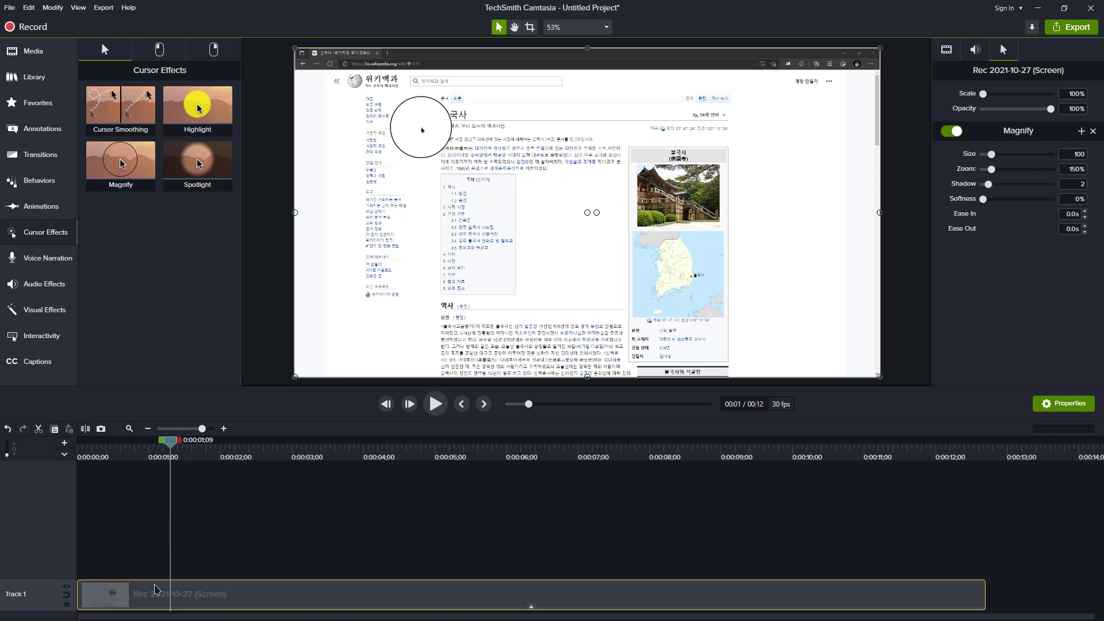
pyautogui.rightClick(174, 446)
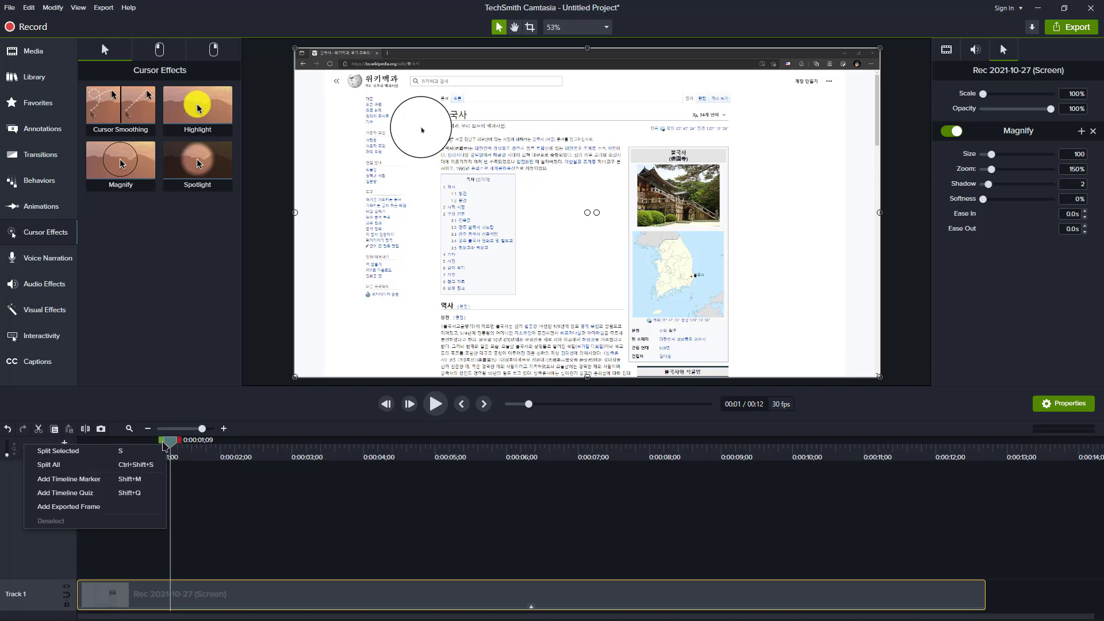
pyautogui.click(90, 453)
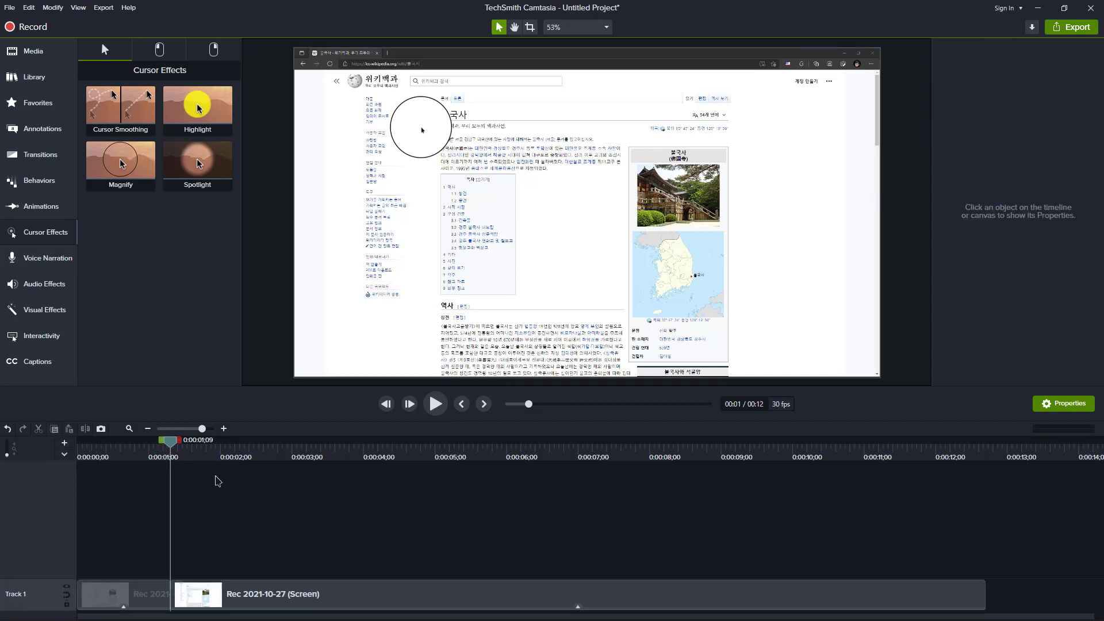
pyautogui.click(153, 593)
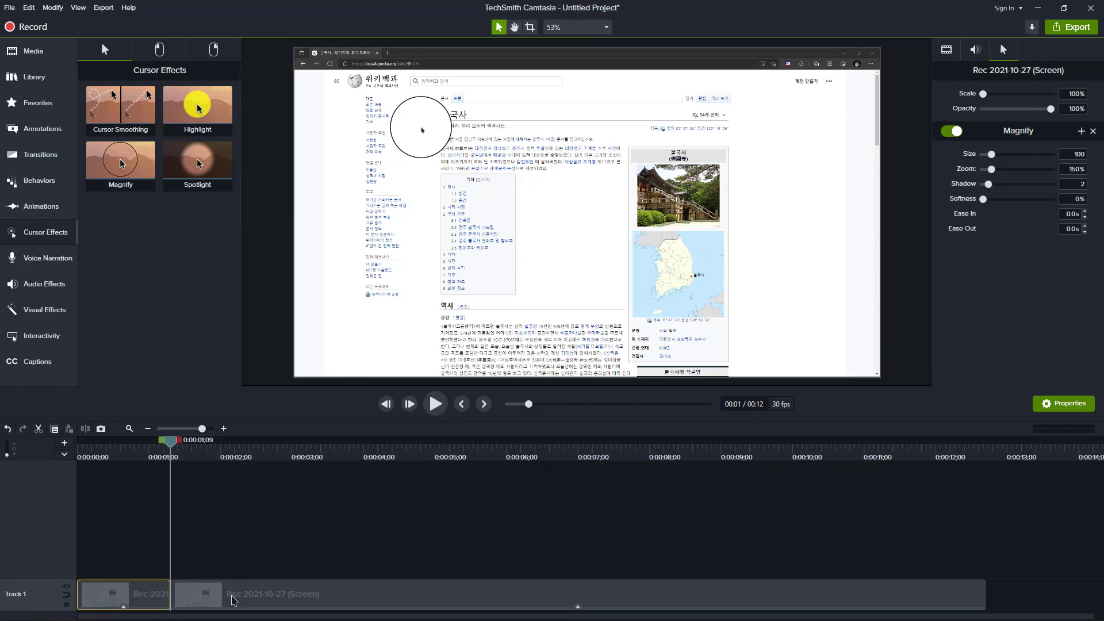
pyautogui.click(240, 596)
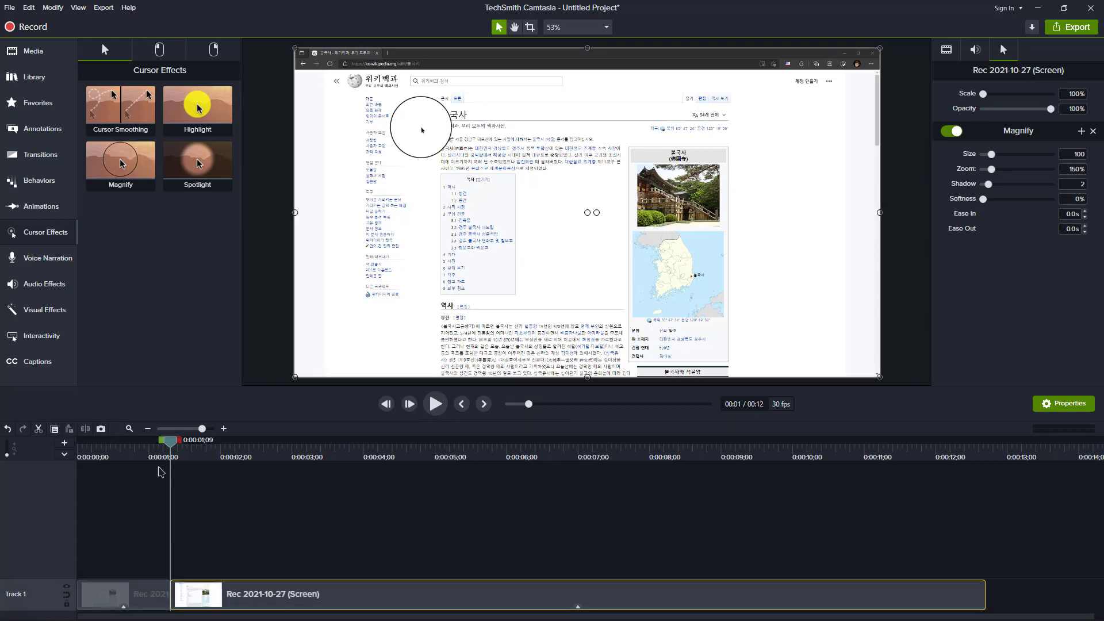
# Toggle Magnify off and on for the first segment, and remove the effect from that segment
pyautogui.moveTo(173, 450); pyautogui.dragTo(131, 457)
pyautogui.click(151, 598)
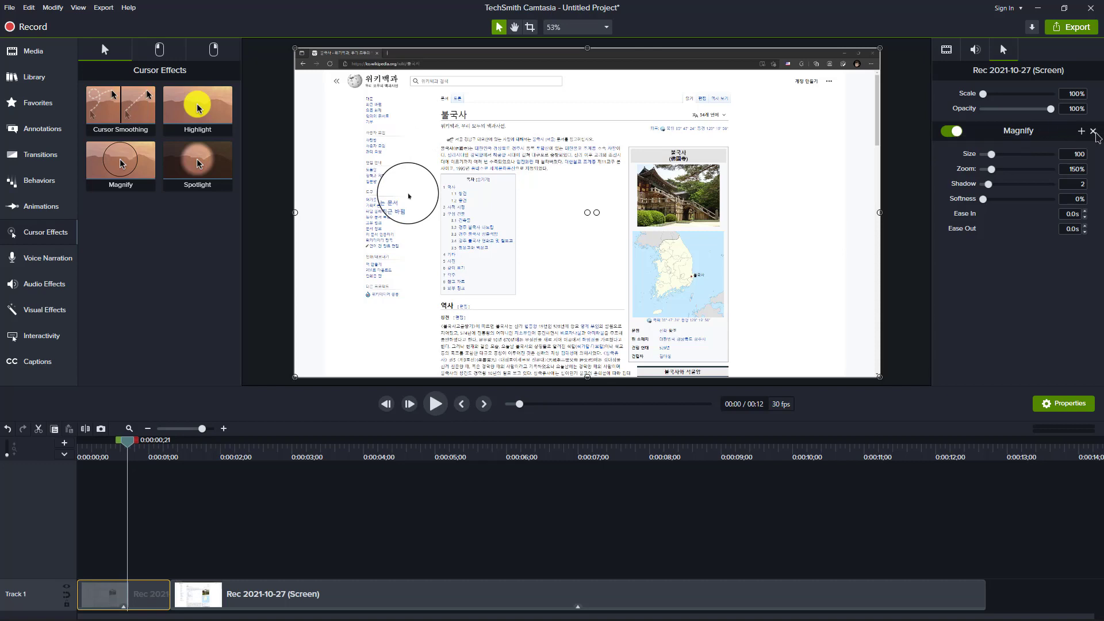
pyautogui.click(955, 133)
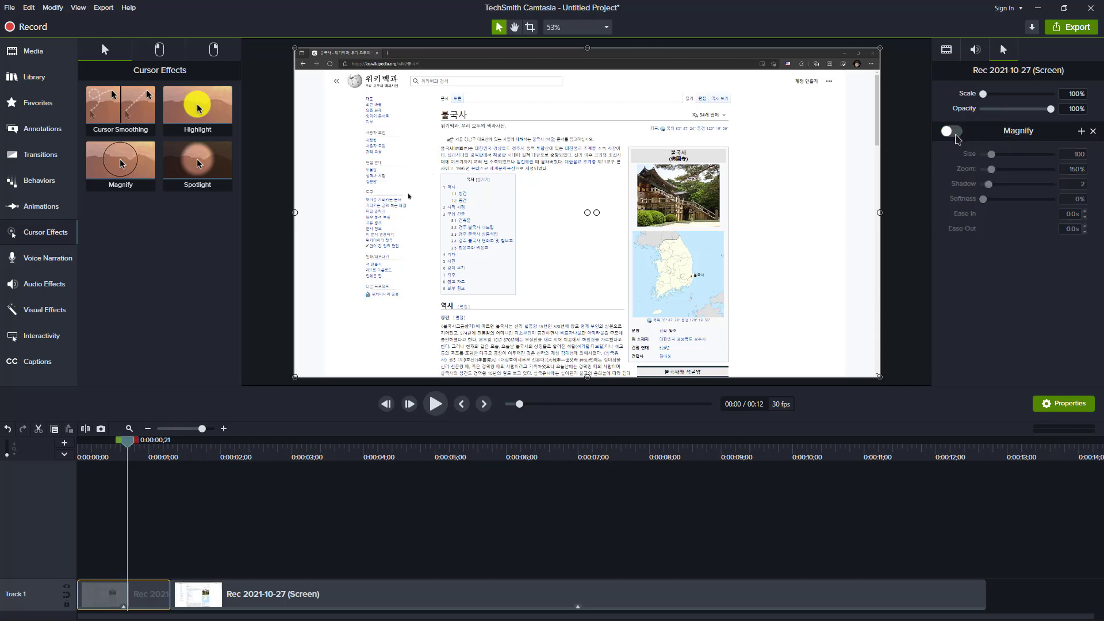
pyautogui.click(956, 134)
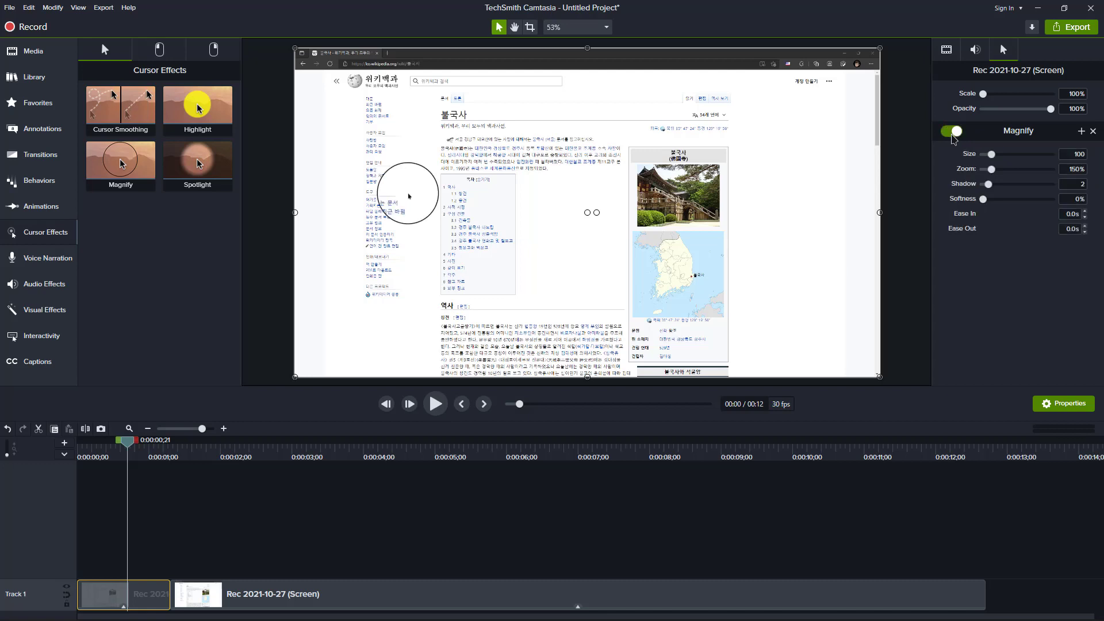
pyautogui.click(953, 137)
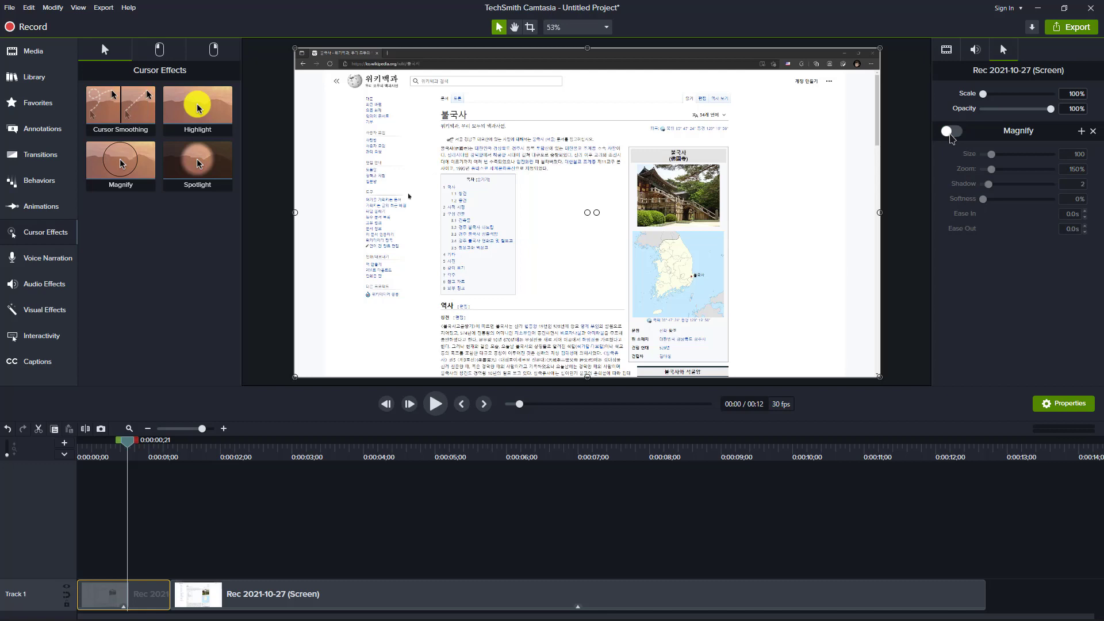
pyautogui.click(1093, 132)
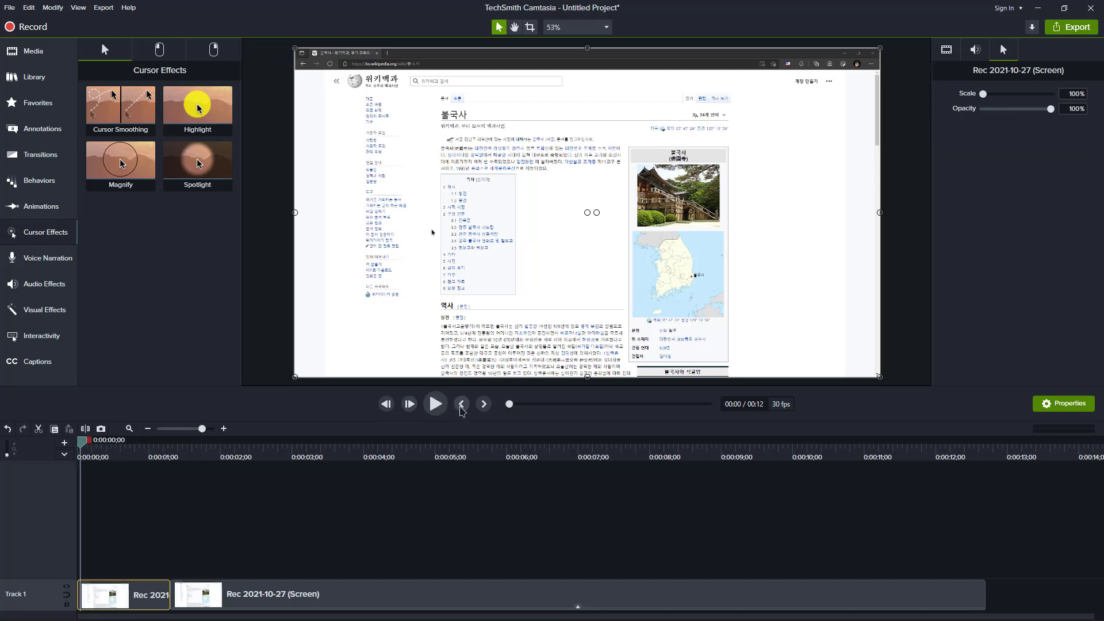
# Play the timeline from the start to examine the magnifier across the first split, and stop playback
pyautogui.click(461, 404)
pyautogui.click(428, 406)
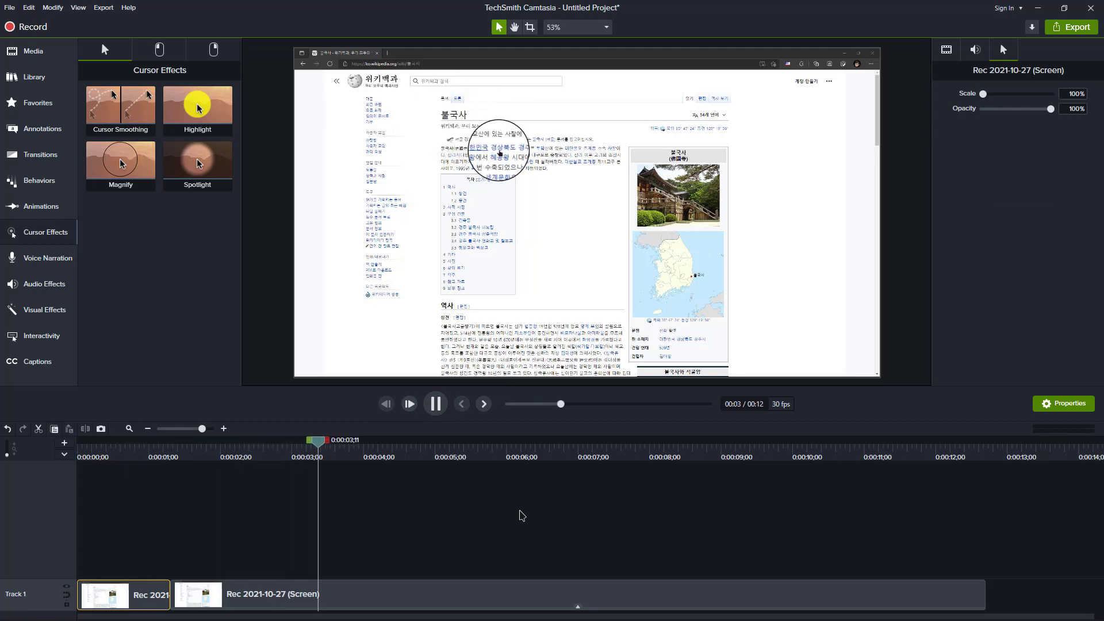
pyautogui.press('space')
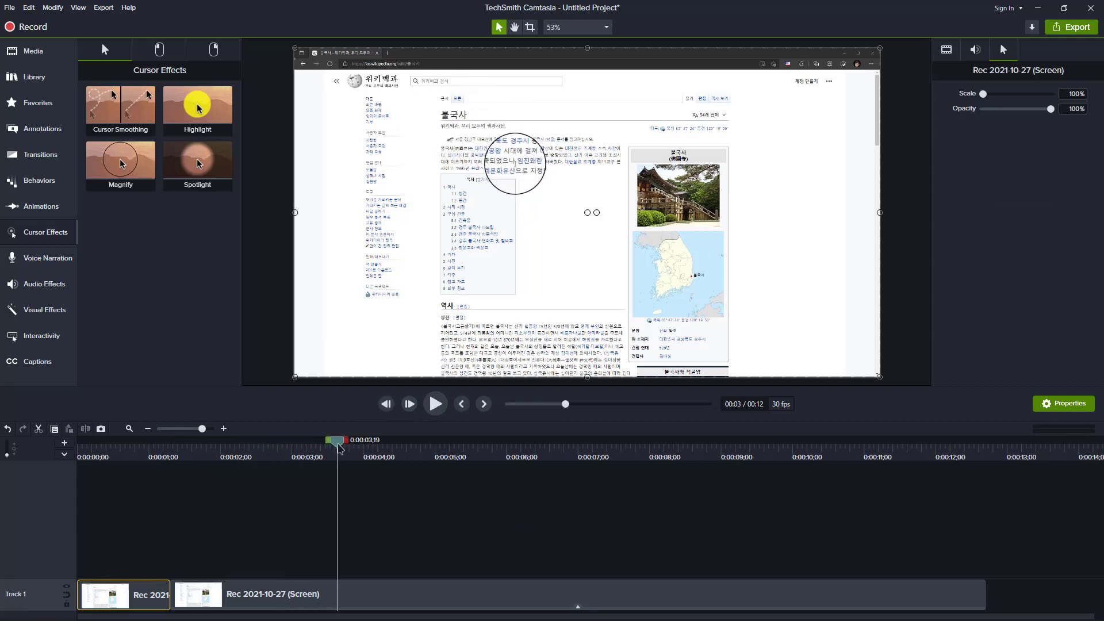
# Split the remaining magnified clip at 0:00:03;11 and again at 0:00:04;09
pyautogui.moveTo(339, 449); pyautogui.dragTo(319, 403)
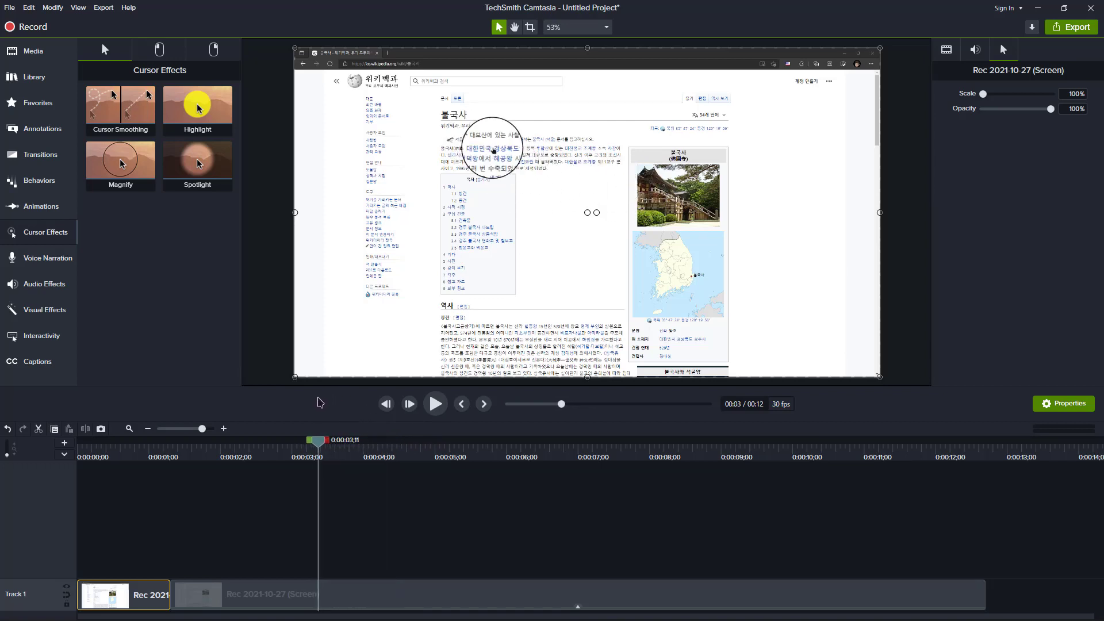
pyautogui.click(343, 586)
pyautogui.click(332, 512)
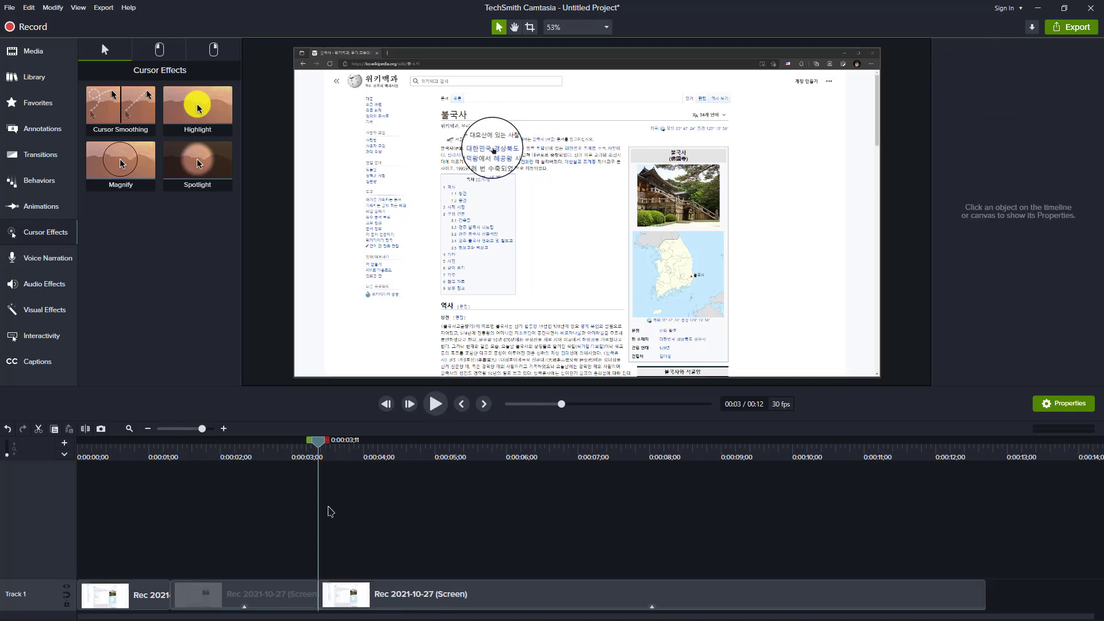
pyautogui.moveTo(321, 451); pyautogui.dragTo(389, 462)
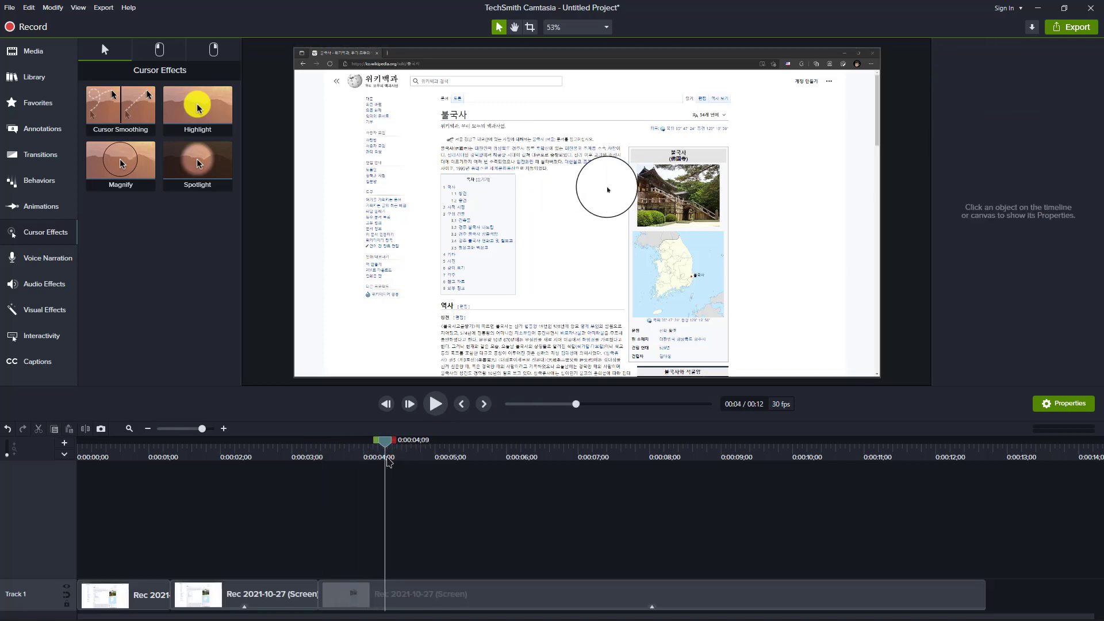
pyautogui.click(379, 583)
pyautogui.press('s')
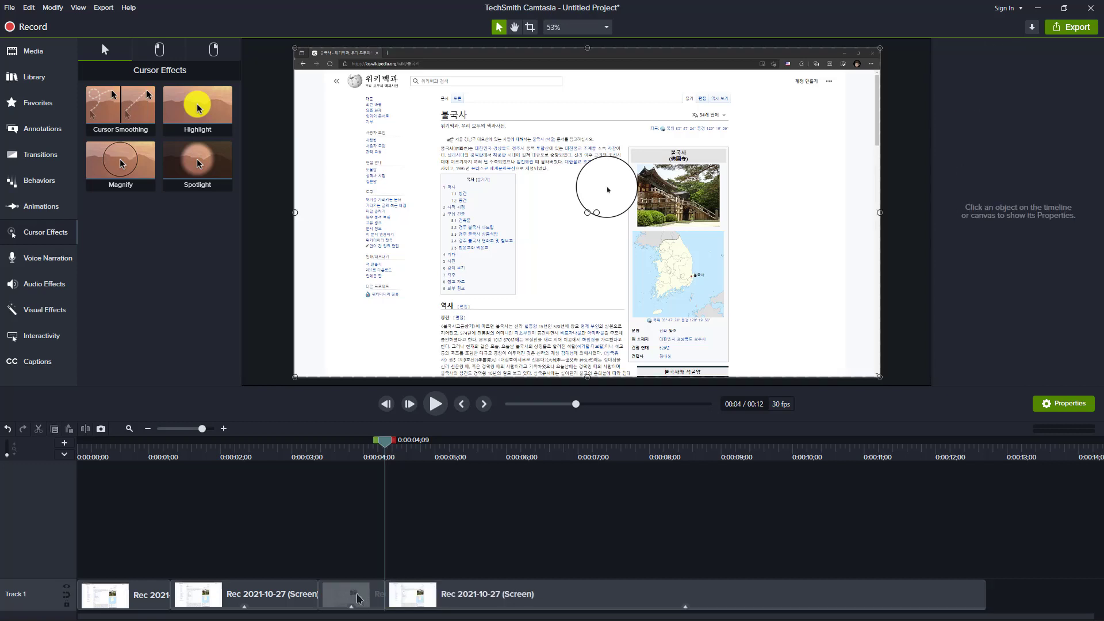
# Turn off the Magnify effect for the short segment between 0:00:03;11 and 0:00:04;09
pyautogui.click(357, 598)
pyautogui.moveTo(388, 444); pyautogui.dragTo(346, 454)
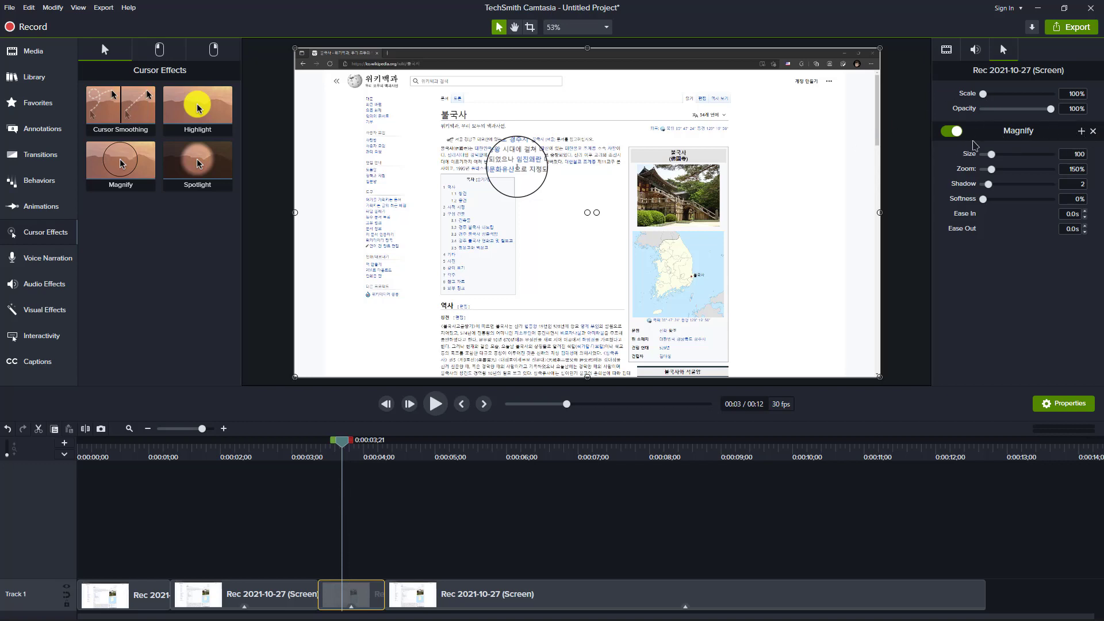
pyautogui.click(952, 133)
# Play the timeline from 0:00:02;24 to examine the magnifier across the short segment, and stop playback
pyautogui.click(279, 458)
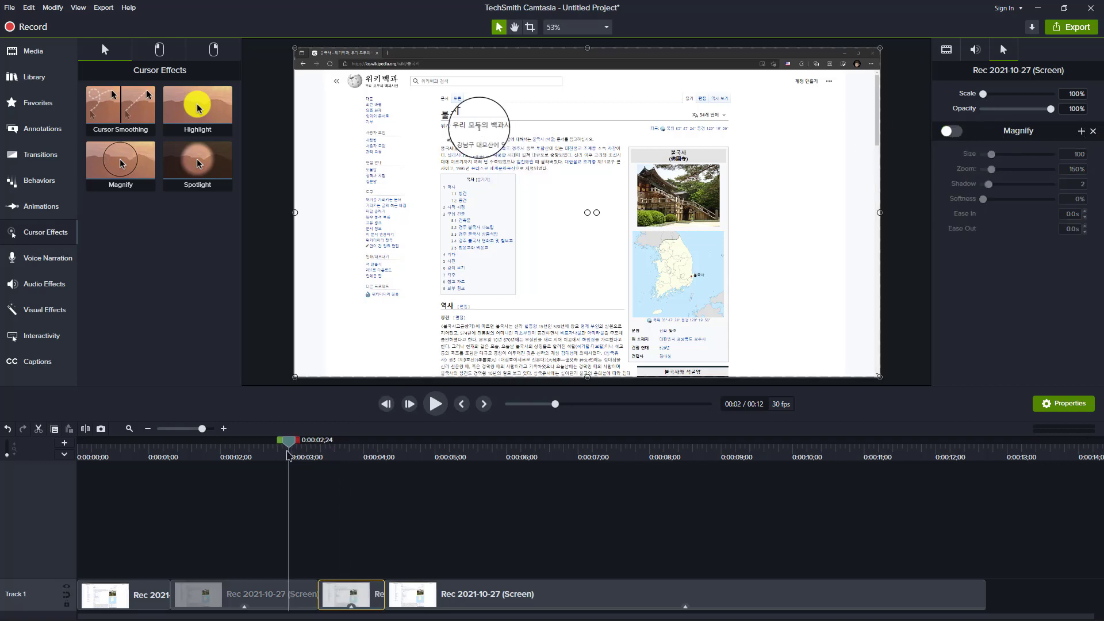
pyautogui.click(437, 404)
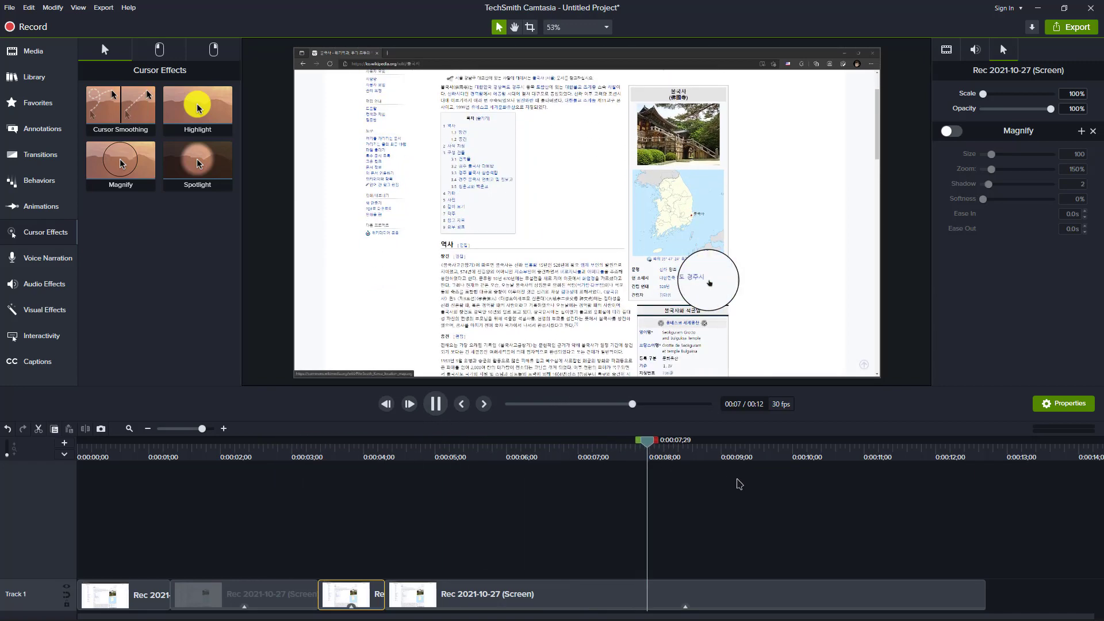
pyautogui.press('space')
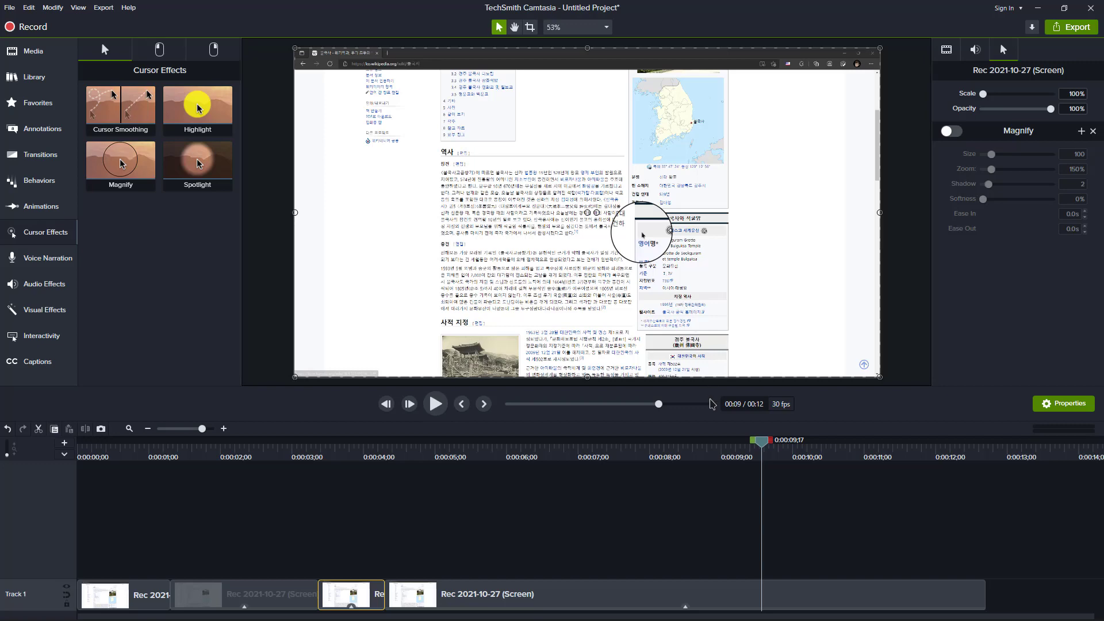
# Add the Spotlight cursor effect to the last segment and turn off its Magnify effect
pyautogui.moveTo(767, 451); pyautogui.dragTo(501, 493)
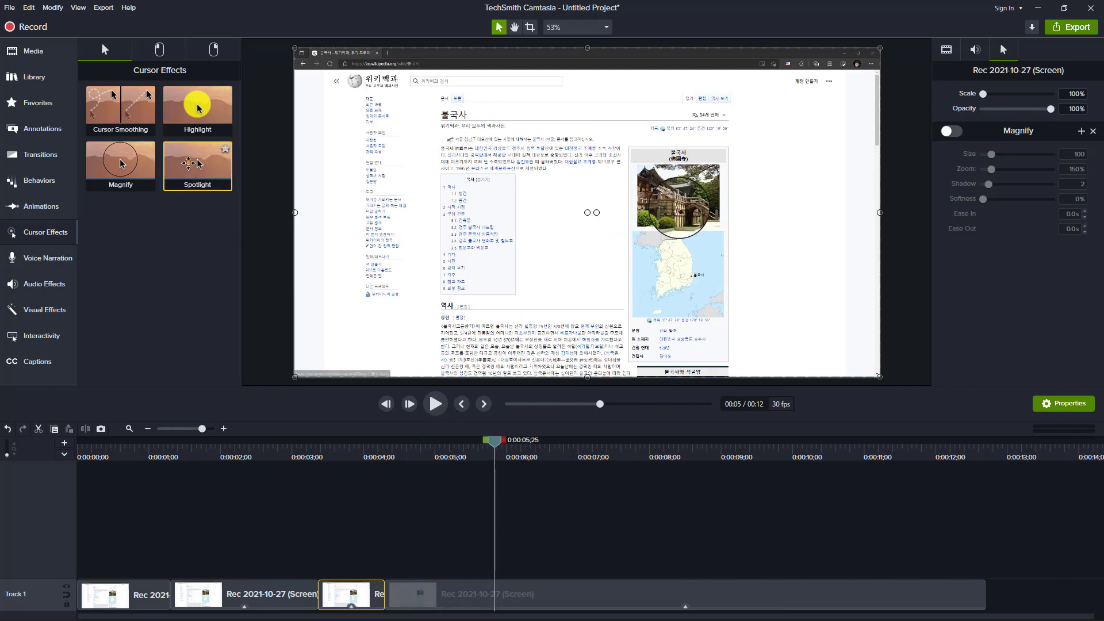
pyautogui.moveTo(198, 165); pyautogui.dragTo(525, 592)
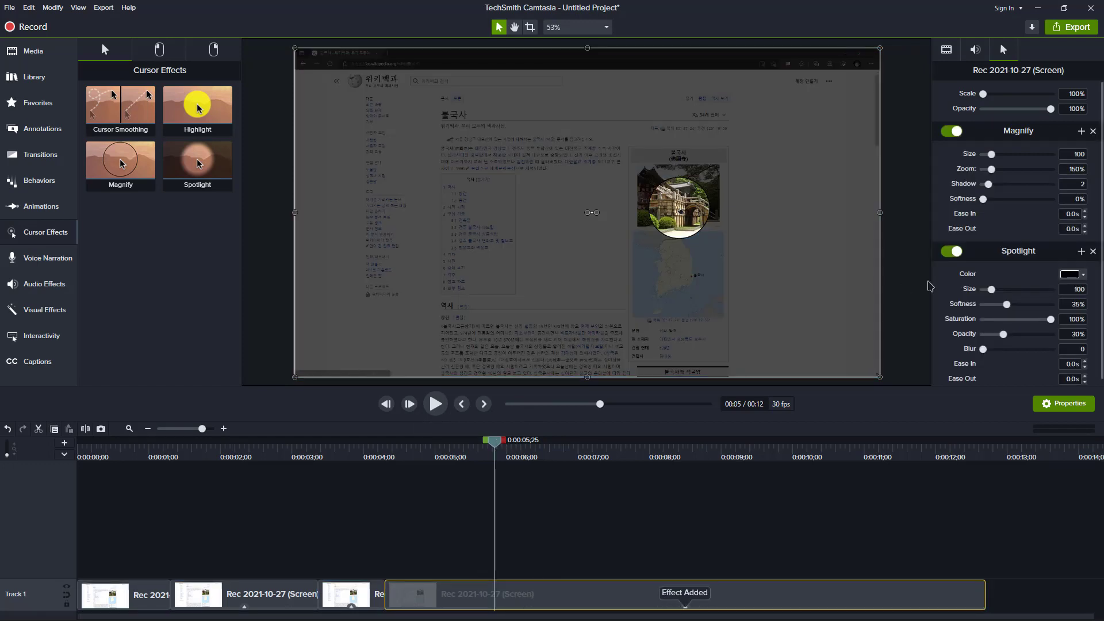
pyautogui.scroll(-1, 1017, 272)
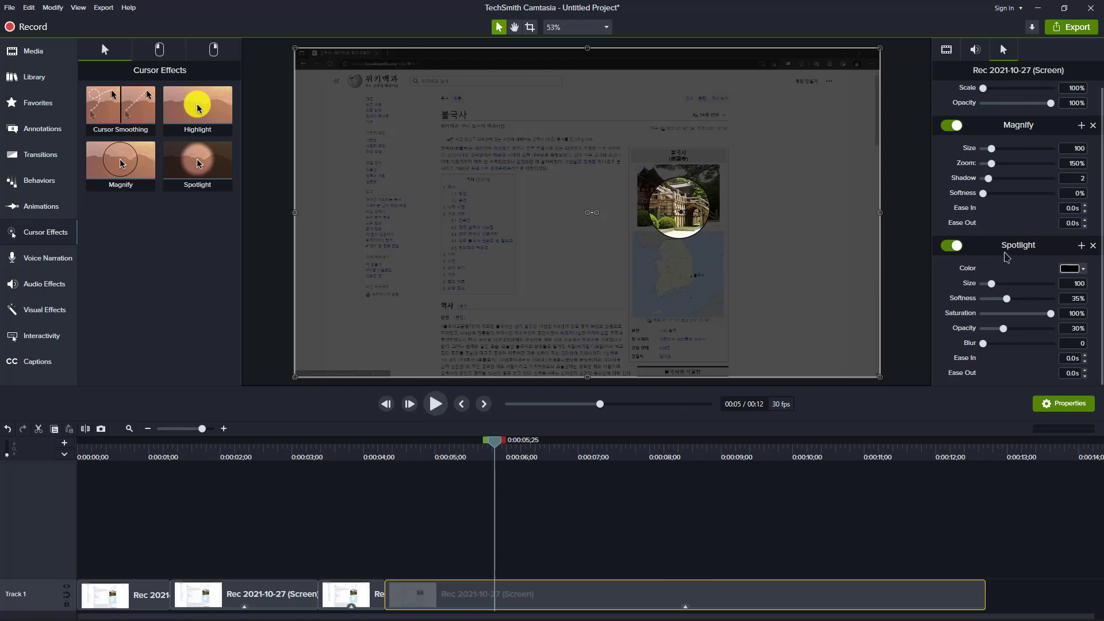
pyautogui.moveTo(494, 455); pyautogui.dragTo(680, 502)
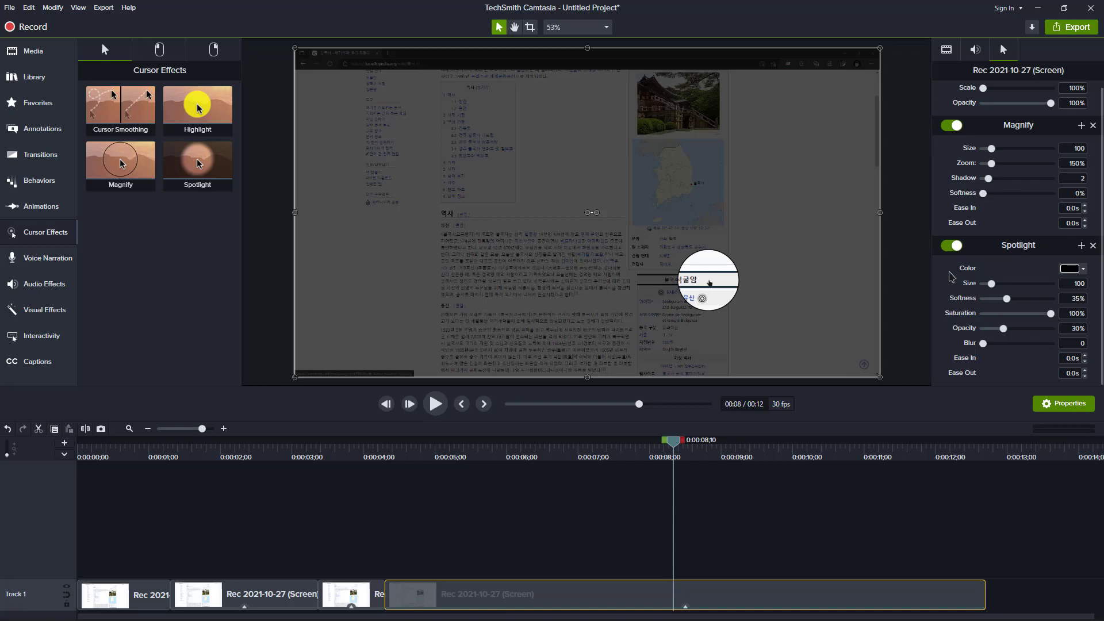
pyautogui.click(952, 127)
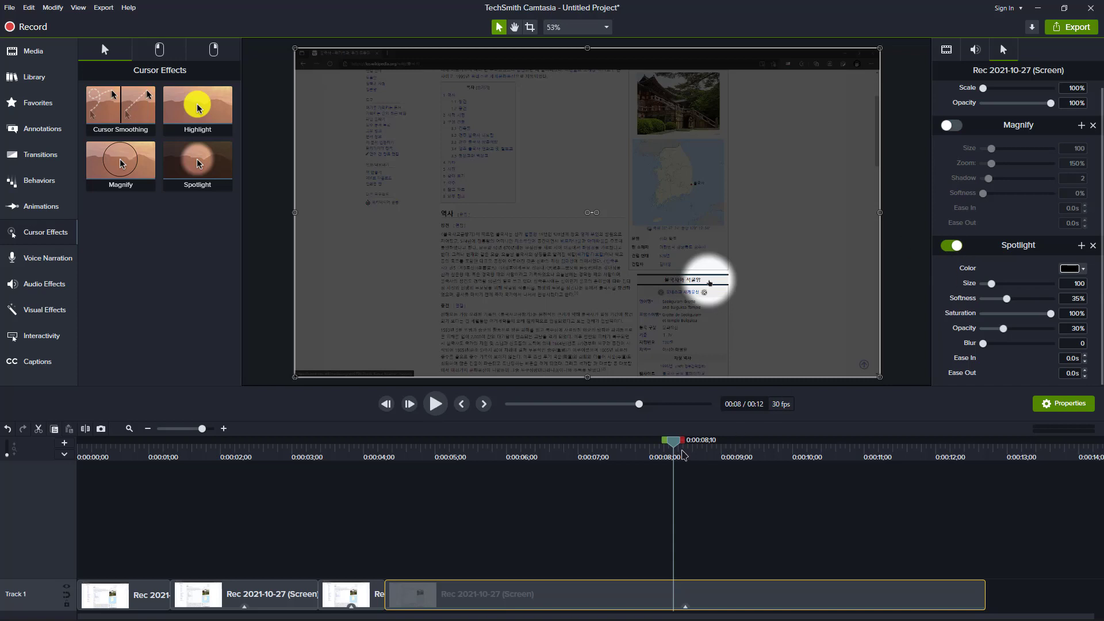
# Enlarge the Spotlight effect on the last segment to size 237, with the playhead at 0:00:08;05
pyautogui.moveTo(672, 445)
pyautogui.mouseDown()
pyautogui.moveTo(611, 446)
pyautogui.moveTo(662, 446)
pyautogui.mouseUp()
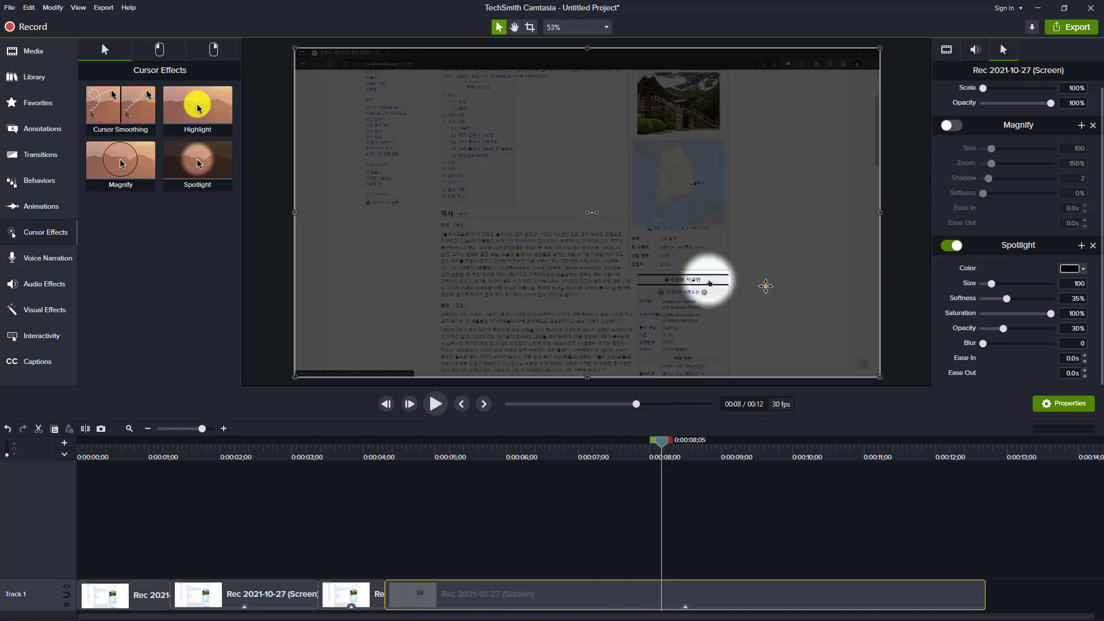
pyautogui.moveTo(992, 284); pyautogui.dragTo(1005, 286)
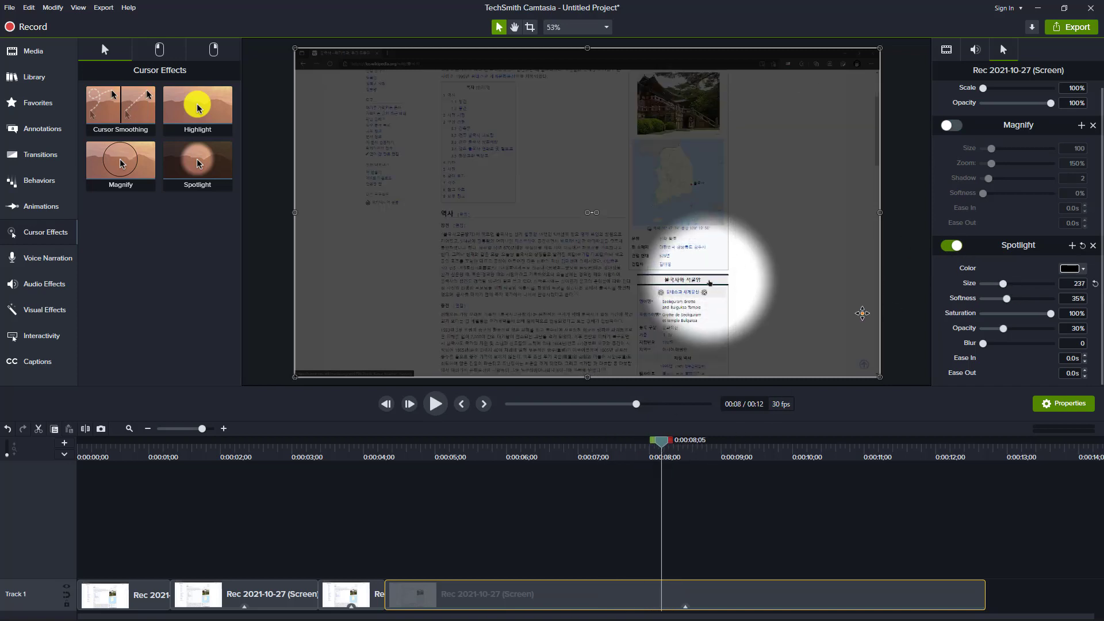
# Turn the Magnify effect back on for the last segment at size 188 and preview both effects up to 0:00:10;13
pyautogui.click(951, 128)
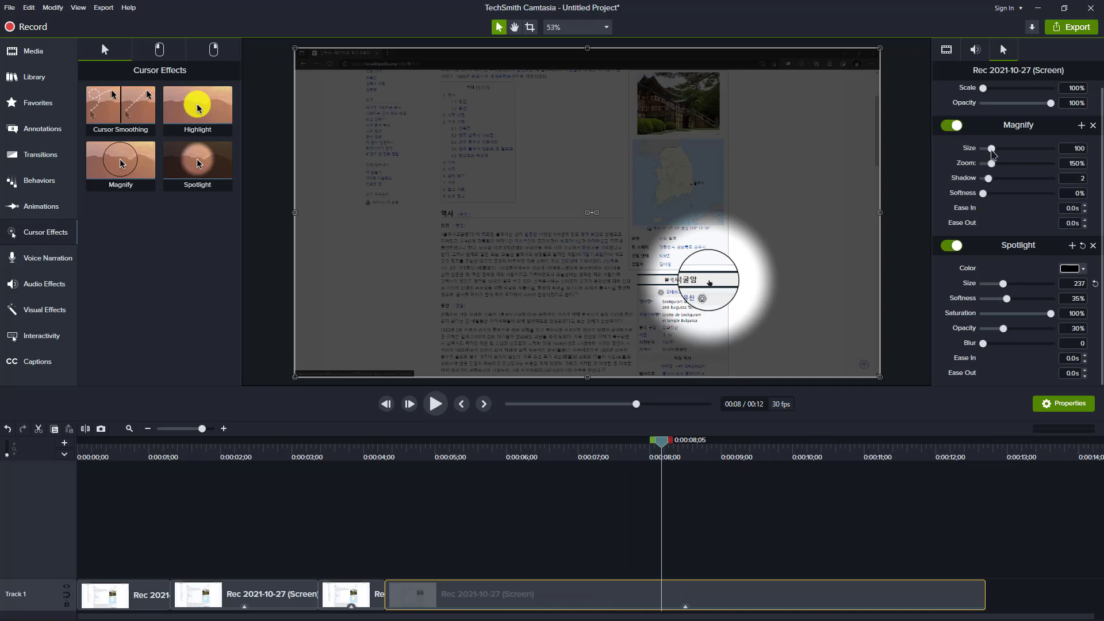
pyautogui.moveTo(993, 151); pyautogui.dragTo(1004, 150)
pyautogui.moveTo(661, 446); pyautogui.dragTo(680, 491)
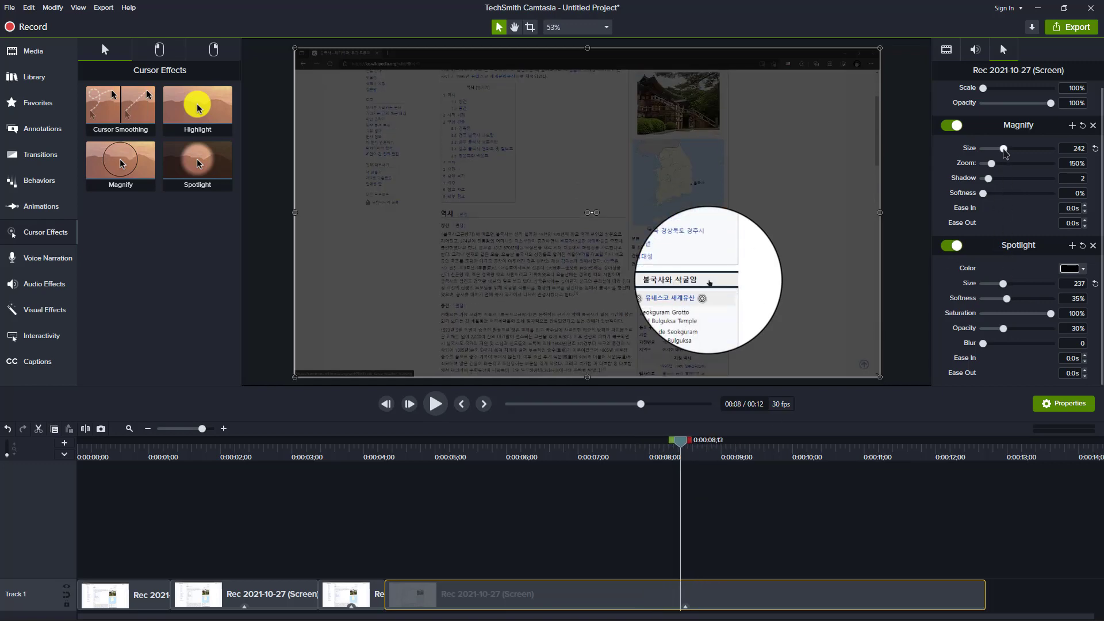
pyautogui.moveTo(1004, 153); pyautogui.dragTo(1002, 152)
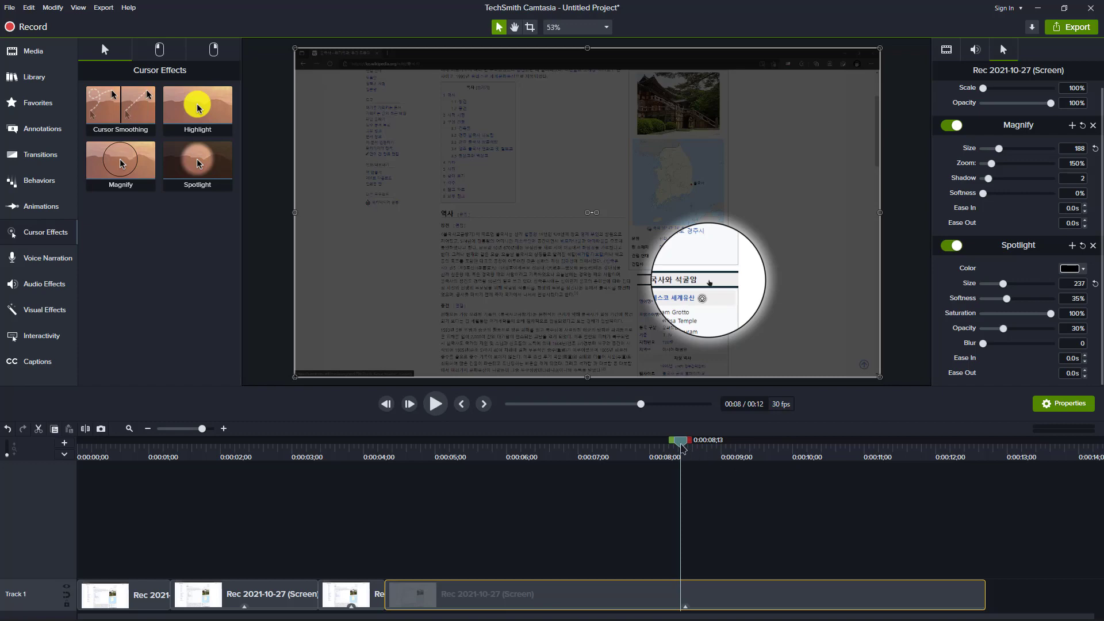
pyautogui.moveTo(683, 449); pyautogui.dragTo(825, 457)
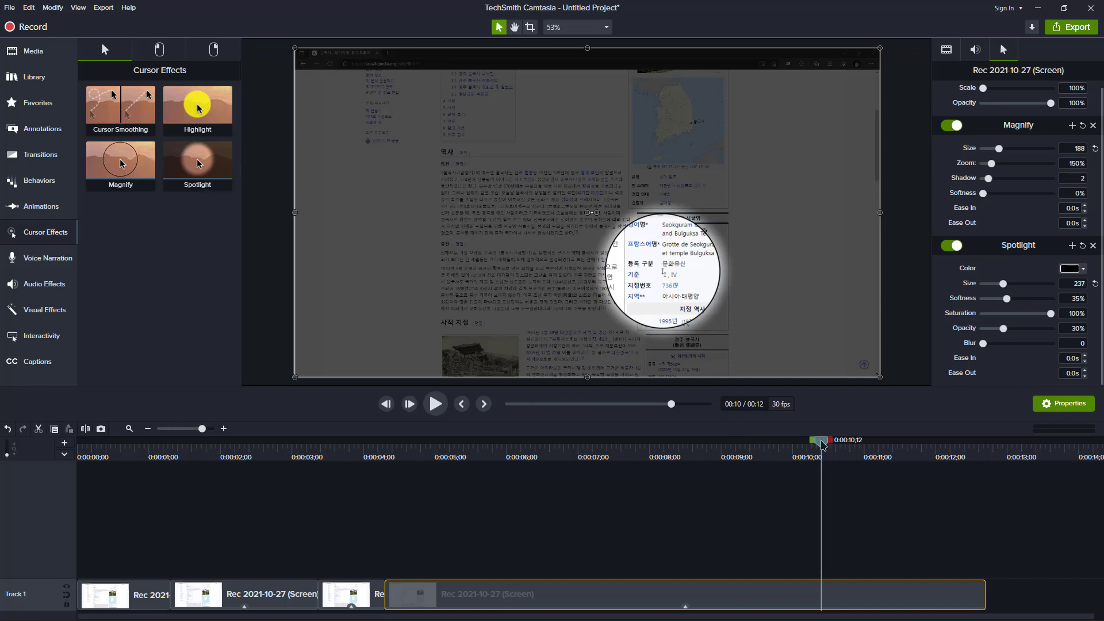
pyautogui.moveTo(822, 444)
pyautogui.mouseDown()
pyautogui.moveTo(877, 445)
pyautogui.moveTo(825, 456)
pyautogui.mouseUp()
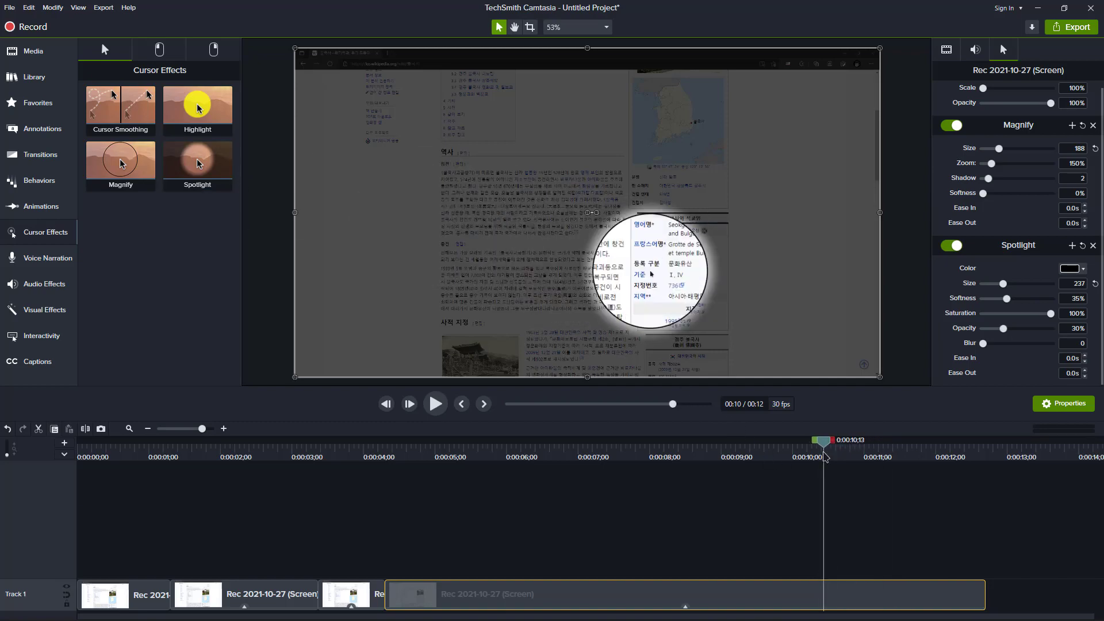